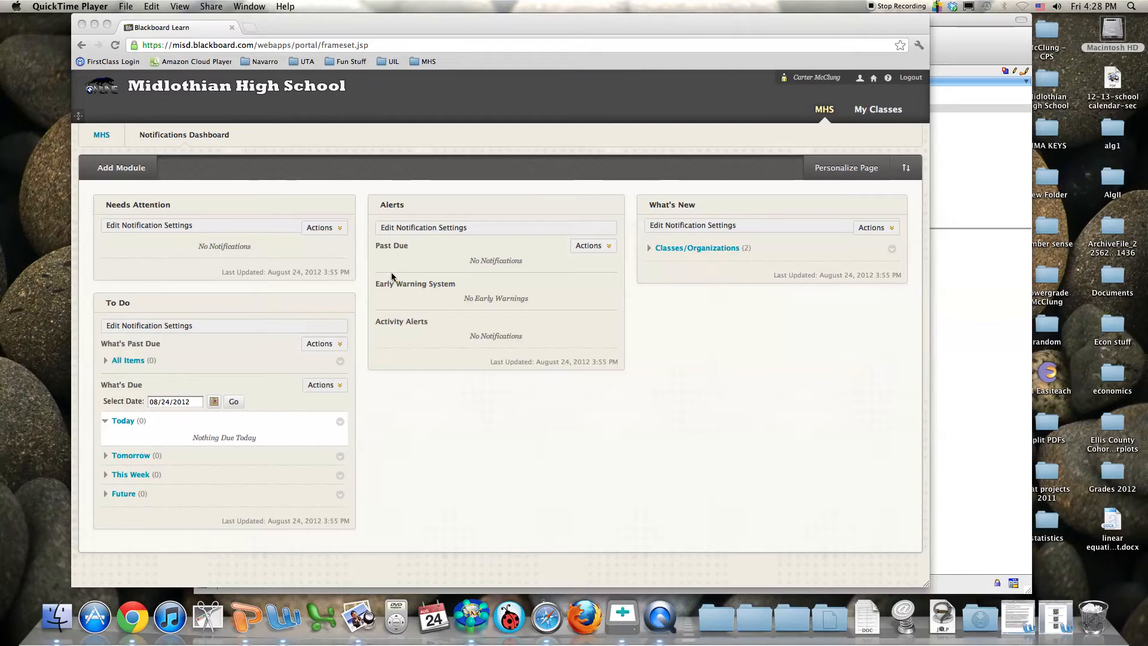
Expand Classes/Organizations under What's New to list Algebra II and Statistics AP
click(174, 46)
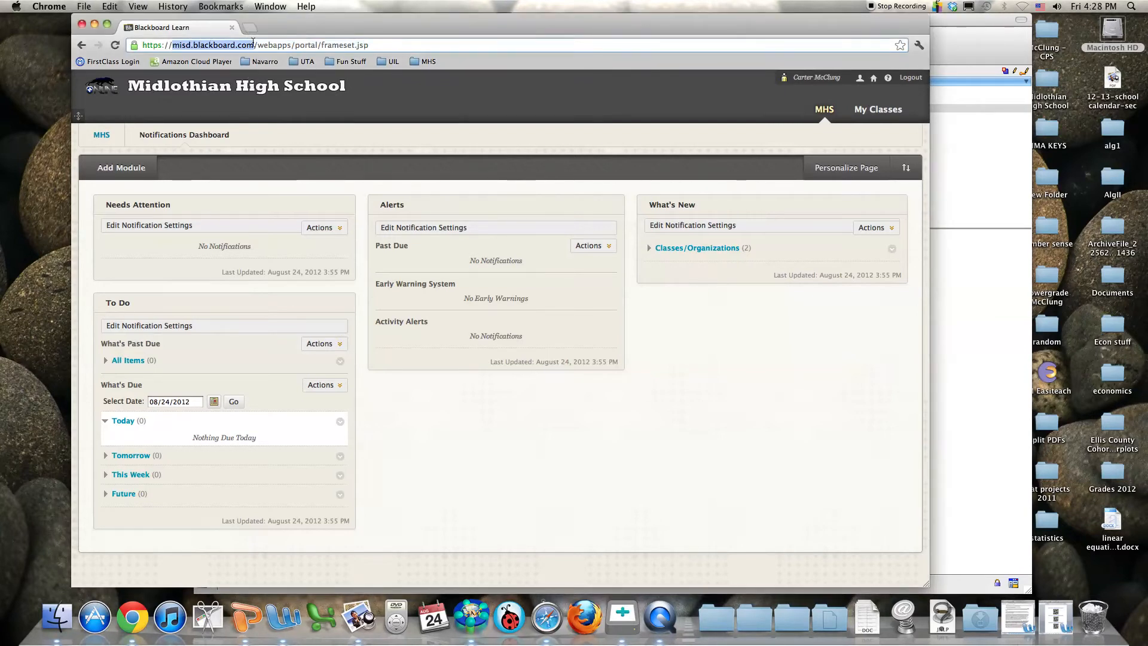
click(174, 44)
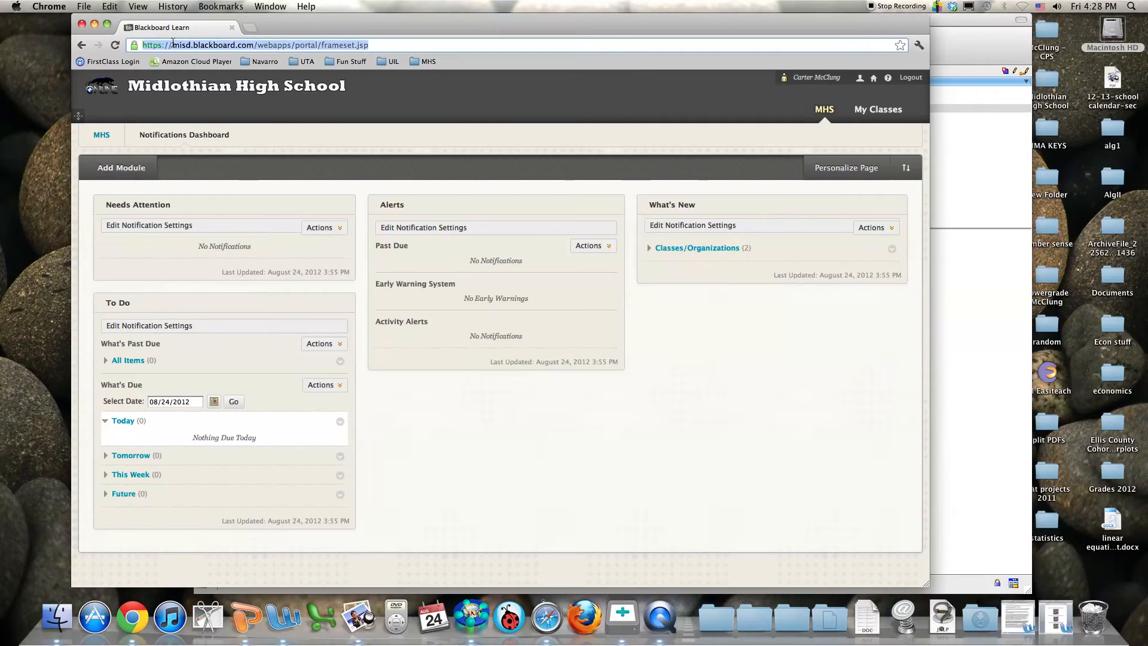
click(739, 443)
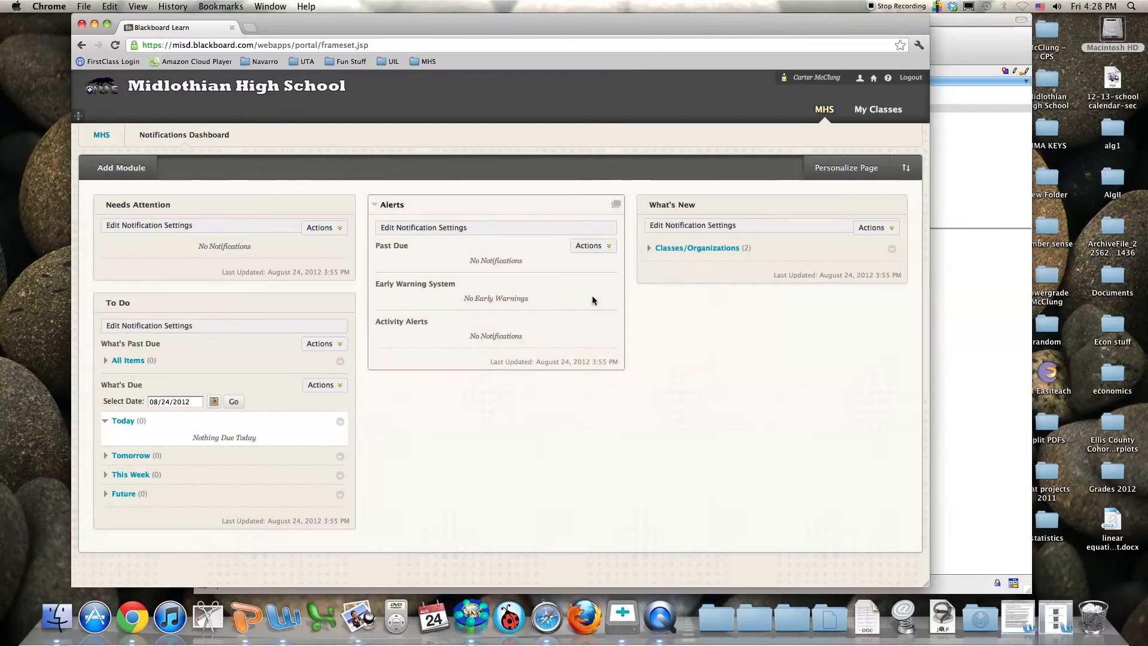
click(648, 248)
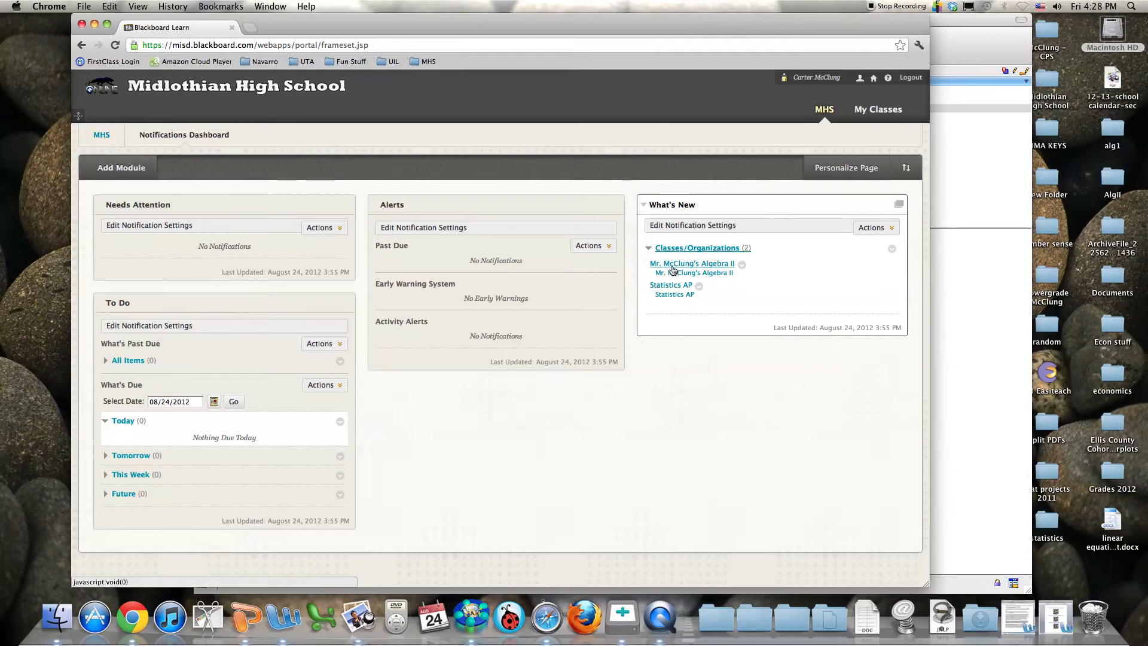
Open the Algebra II course from the My Classes list
click(883, 110)
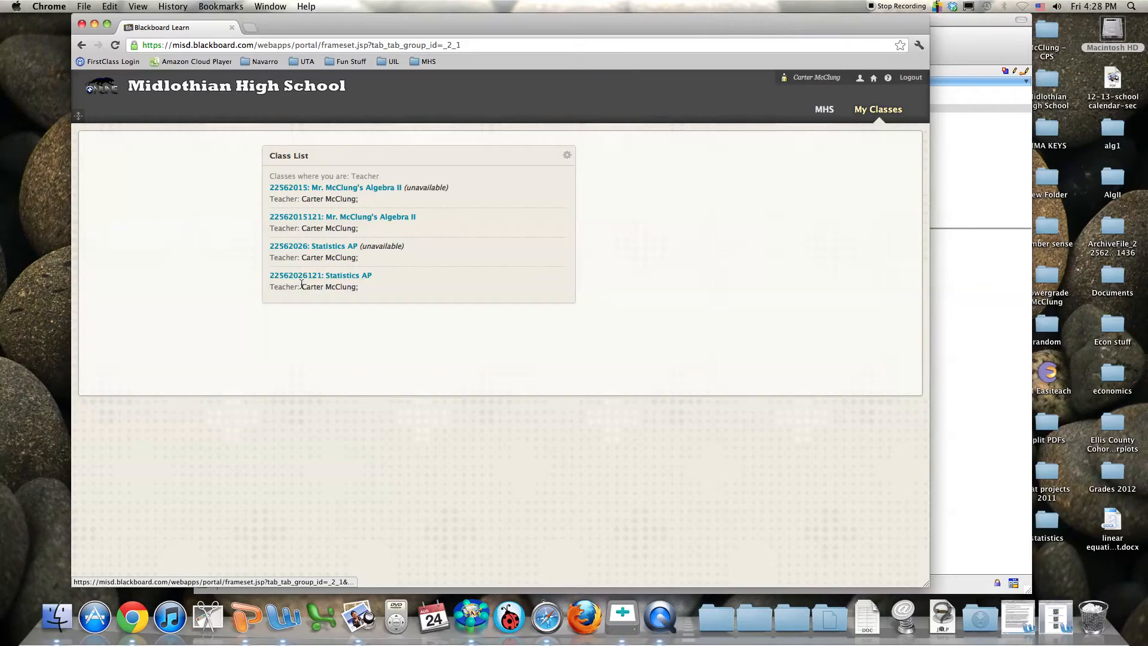
click(313, 218)
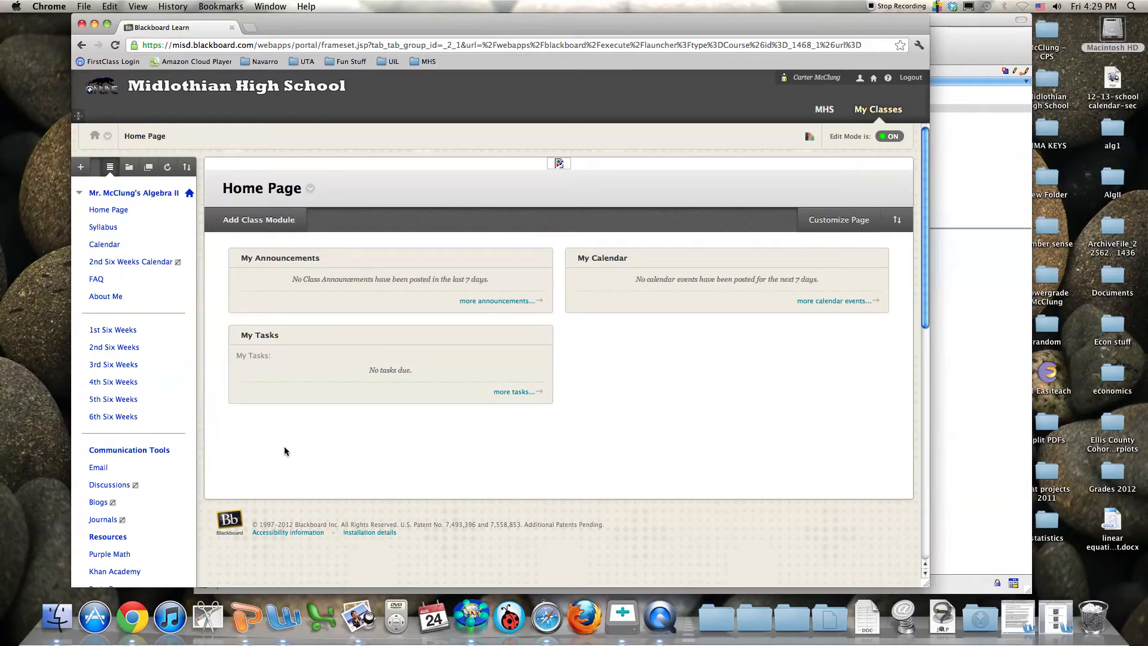
click(891, 137)
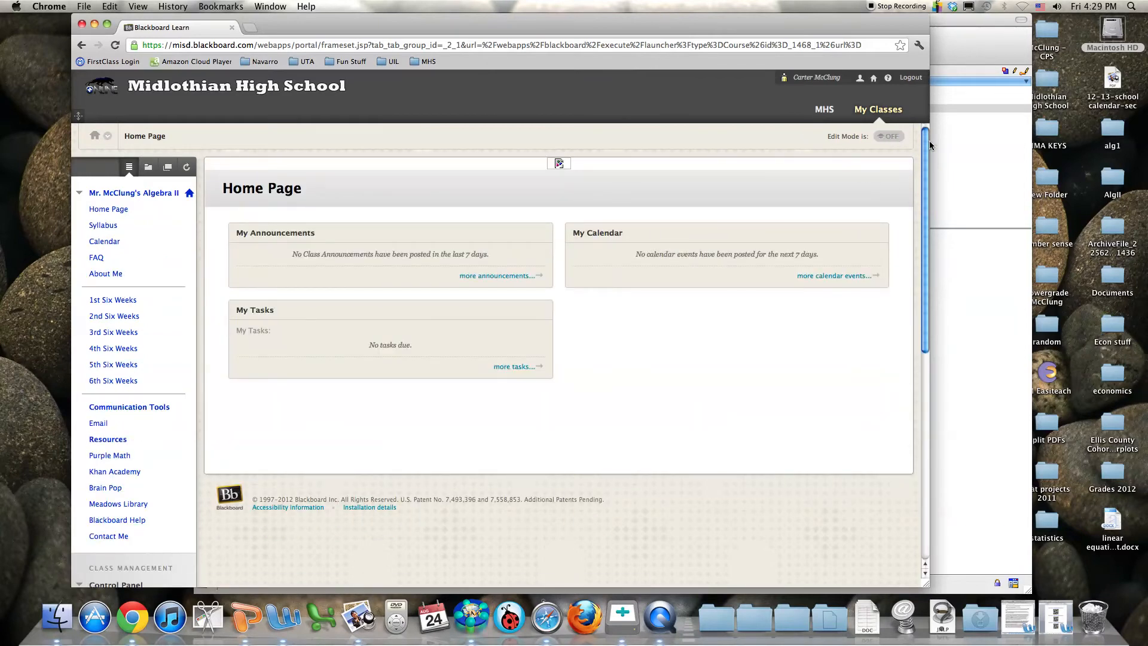
mouse_move(927, 141)
mouse_down()
mouse_move(942, 323)
mouse_move(923, 142)
mouse_up()
click(899, 137)
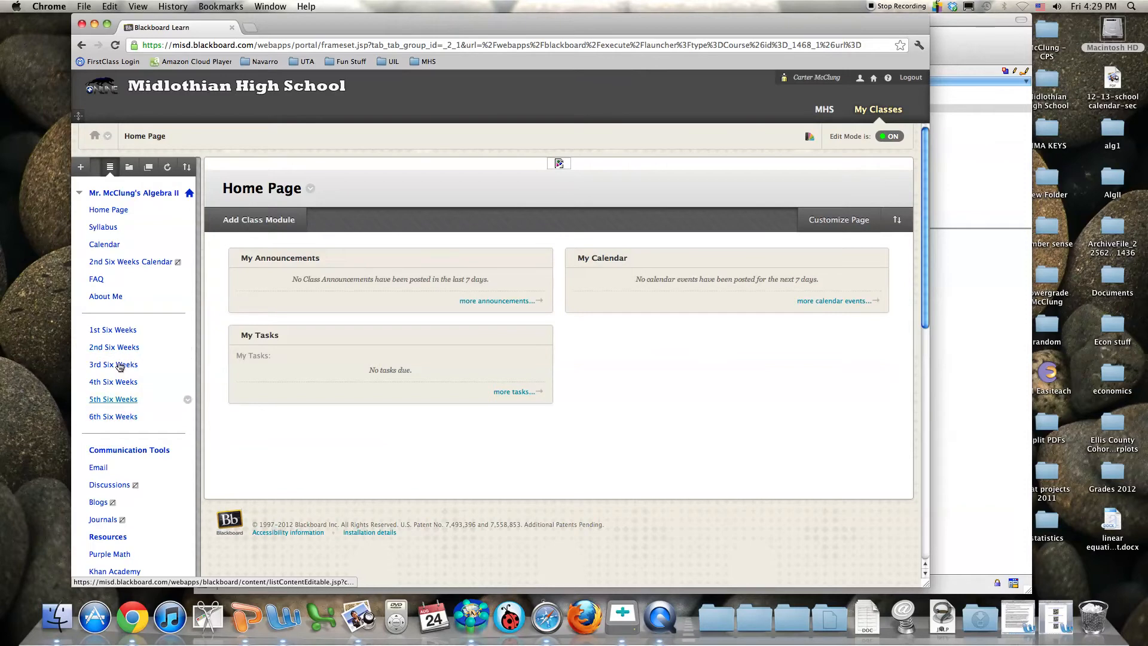
scroll(124, 397, down, 1)
scroll(123, 396, down, 5)
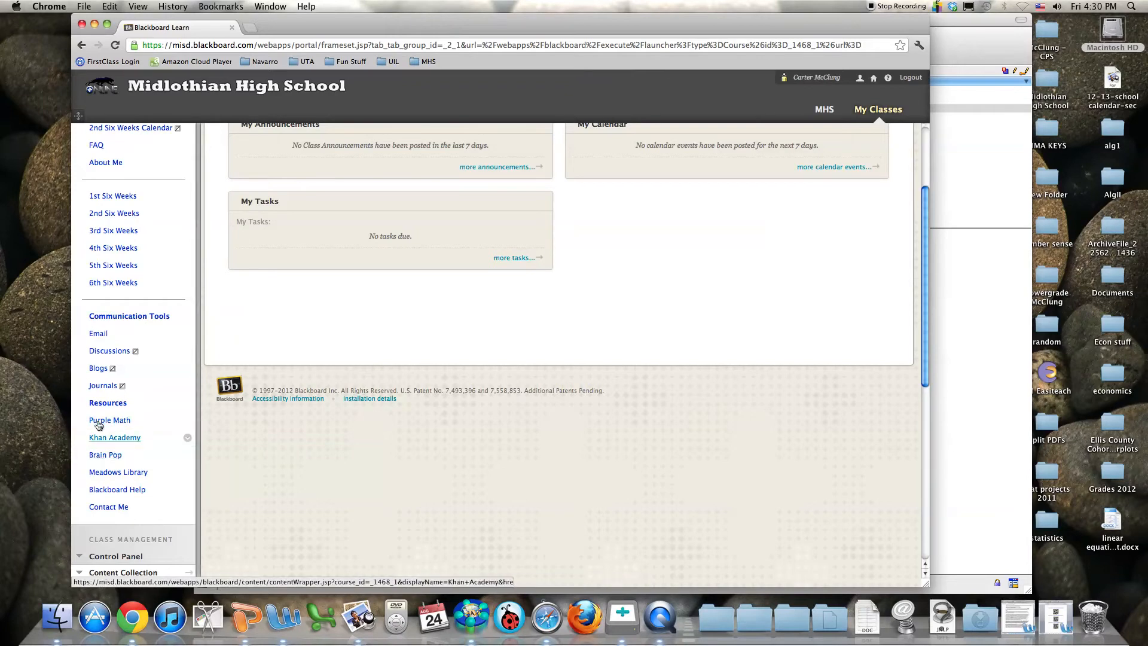
scroll(122, 480, up, 5)
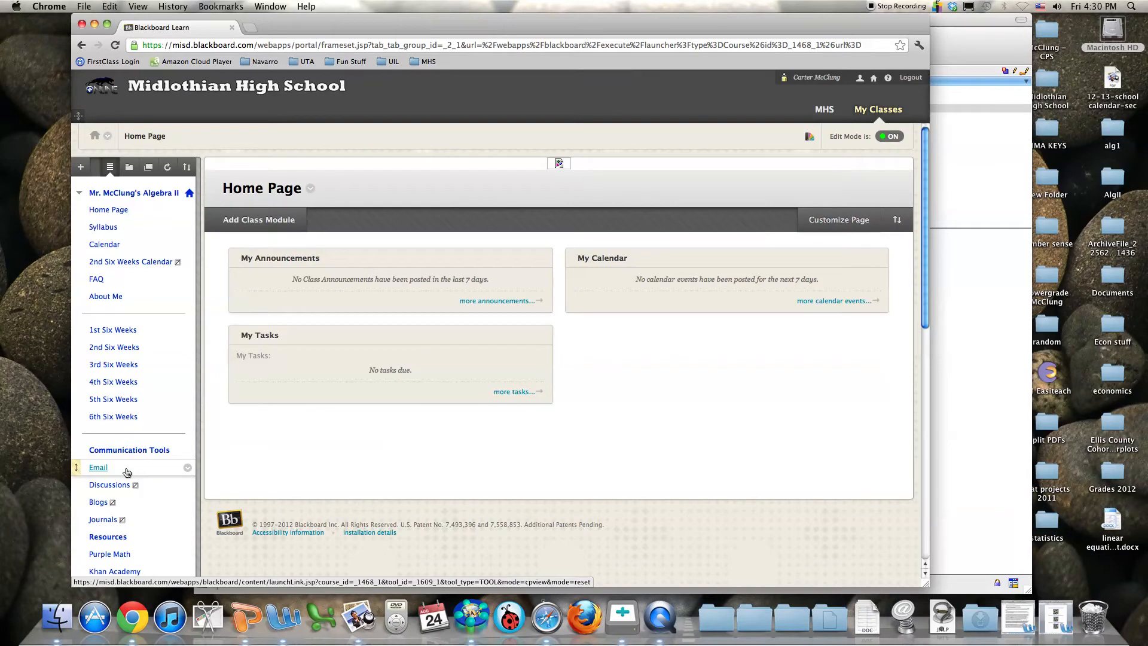
Create a course-menu content area named 'Cool Stuff' with Available to Users ticked
click(80, 167)
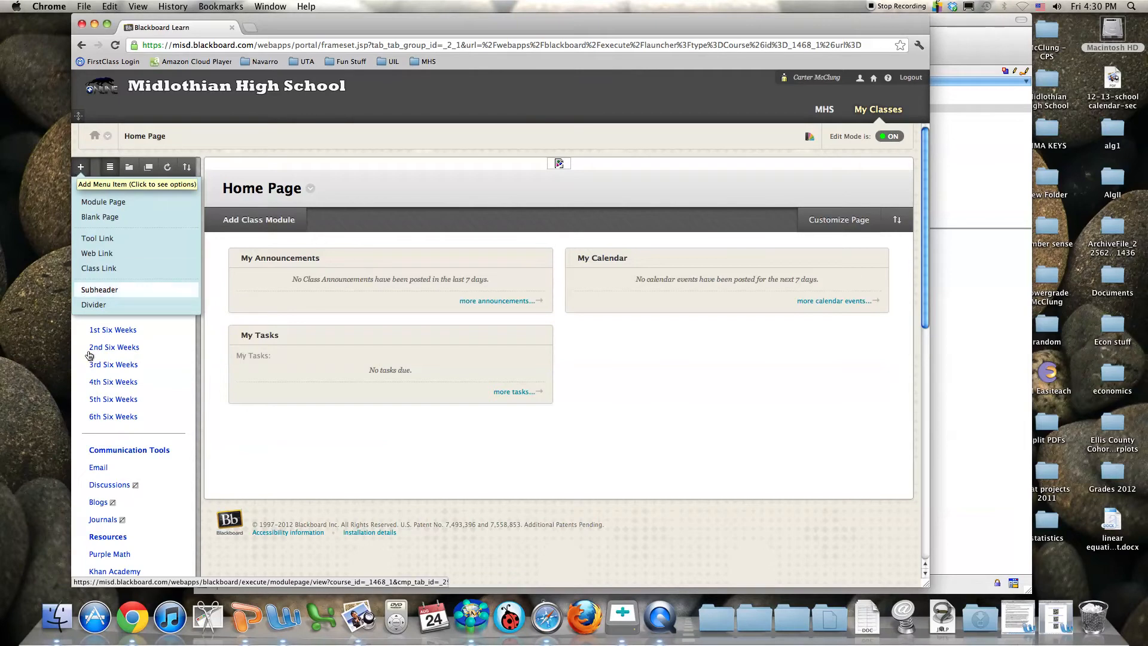
click(80, 168)
click(80, 168)
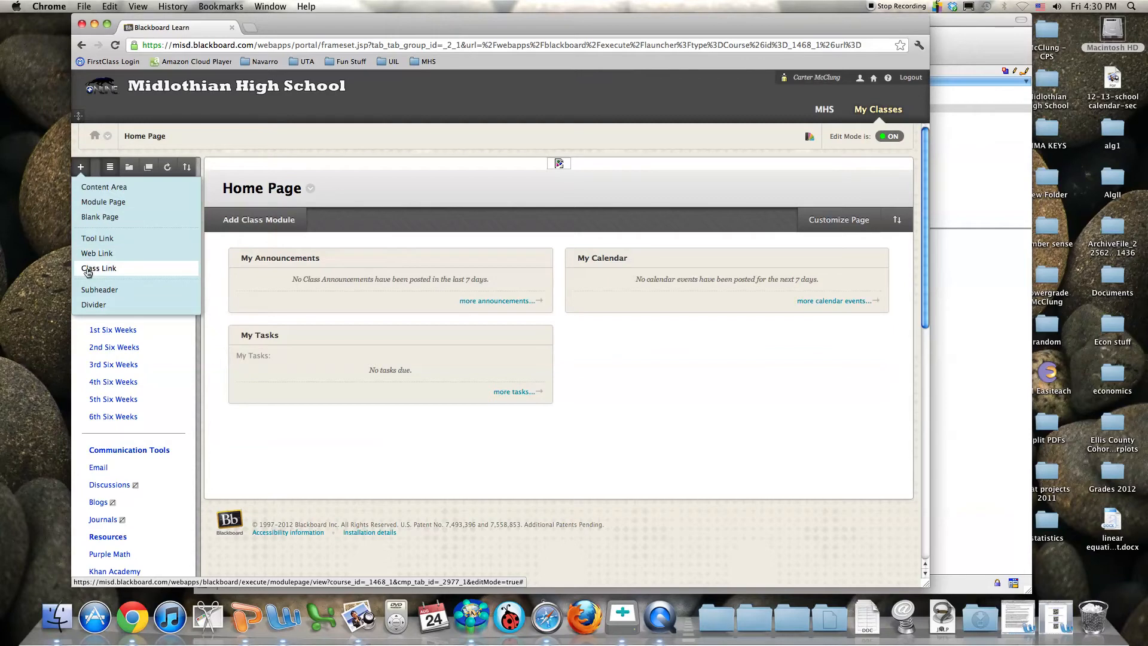
click(80, 170)
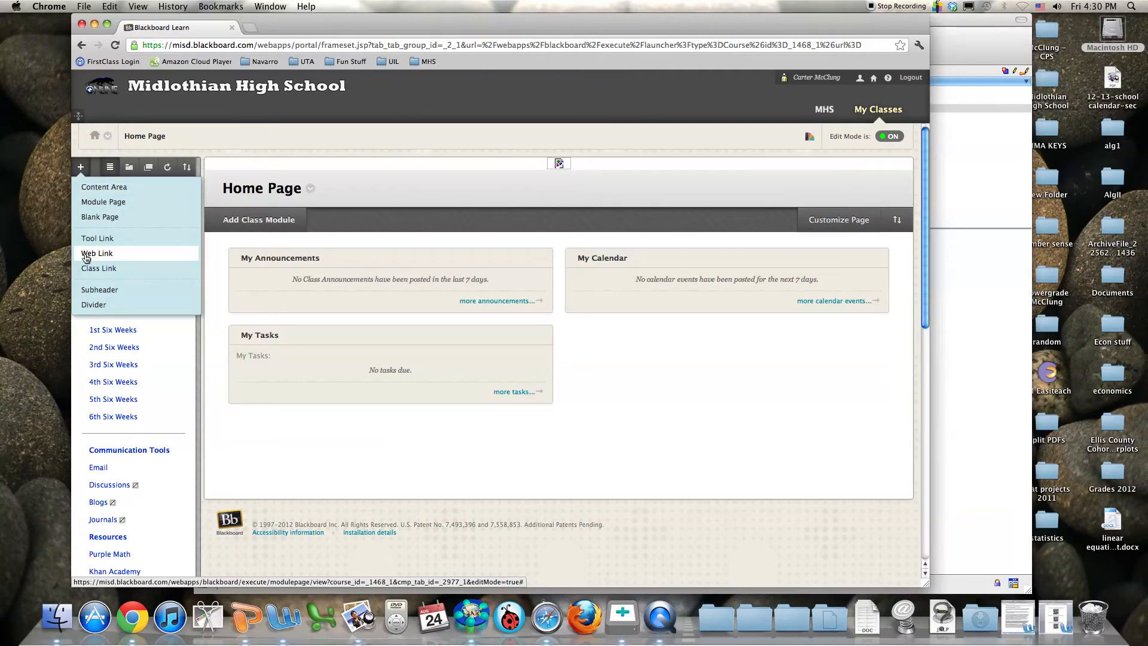
click(103, 187)
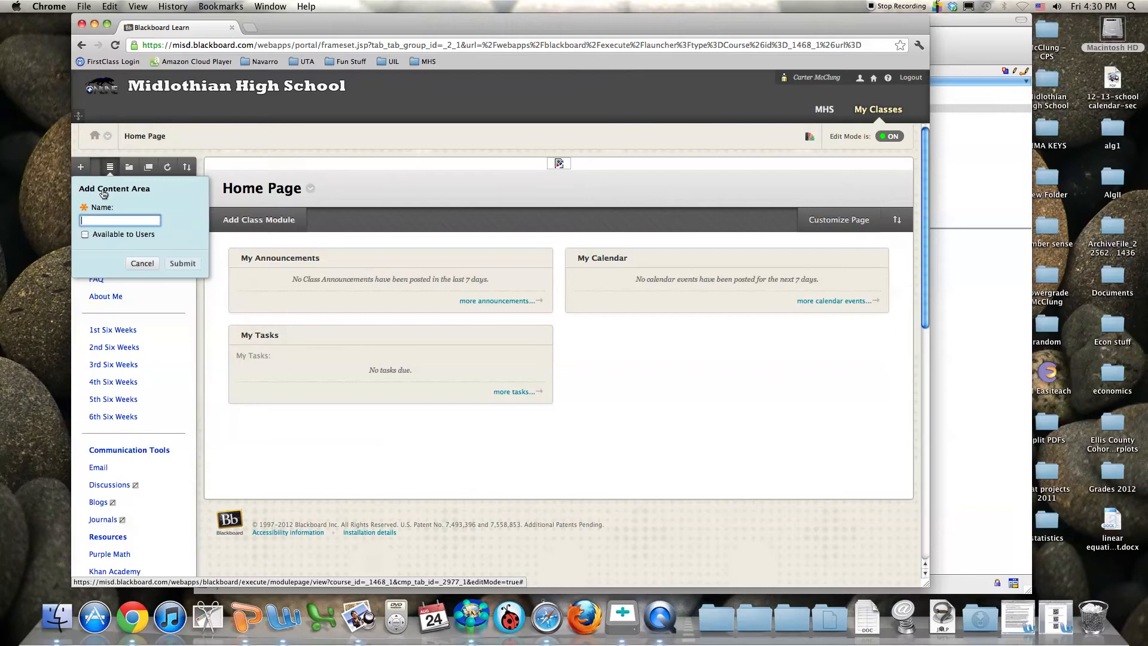
click(111, 223)
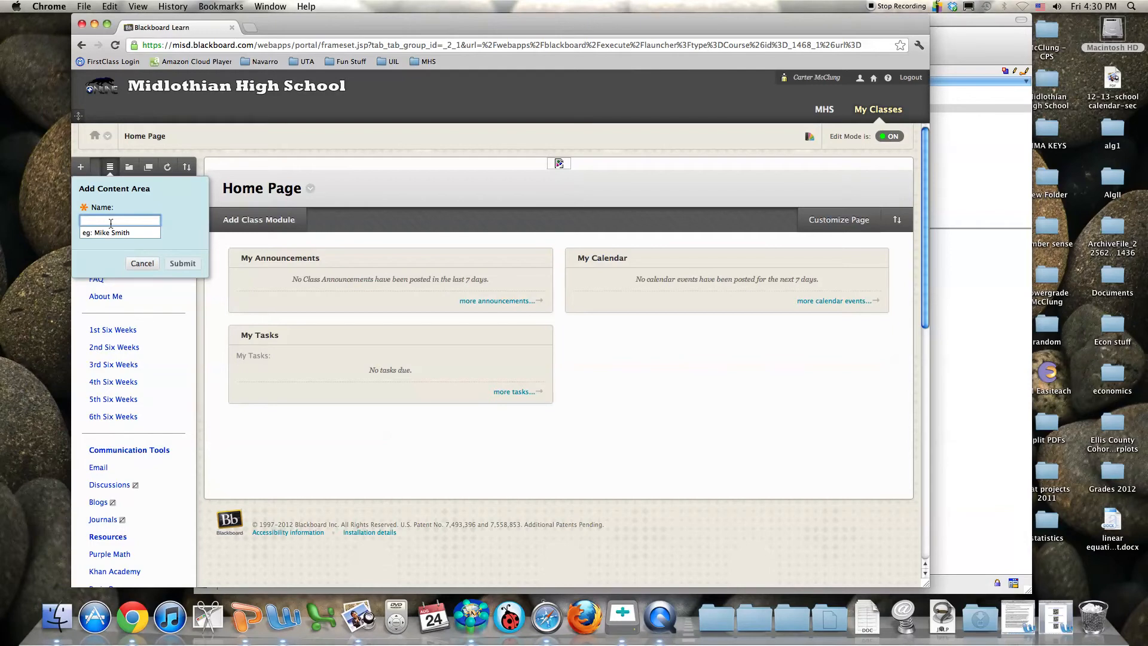
text(Cool)
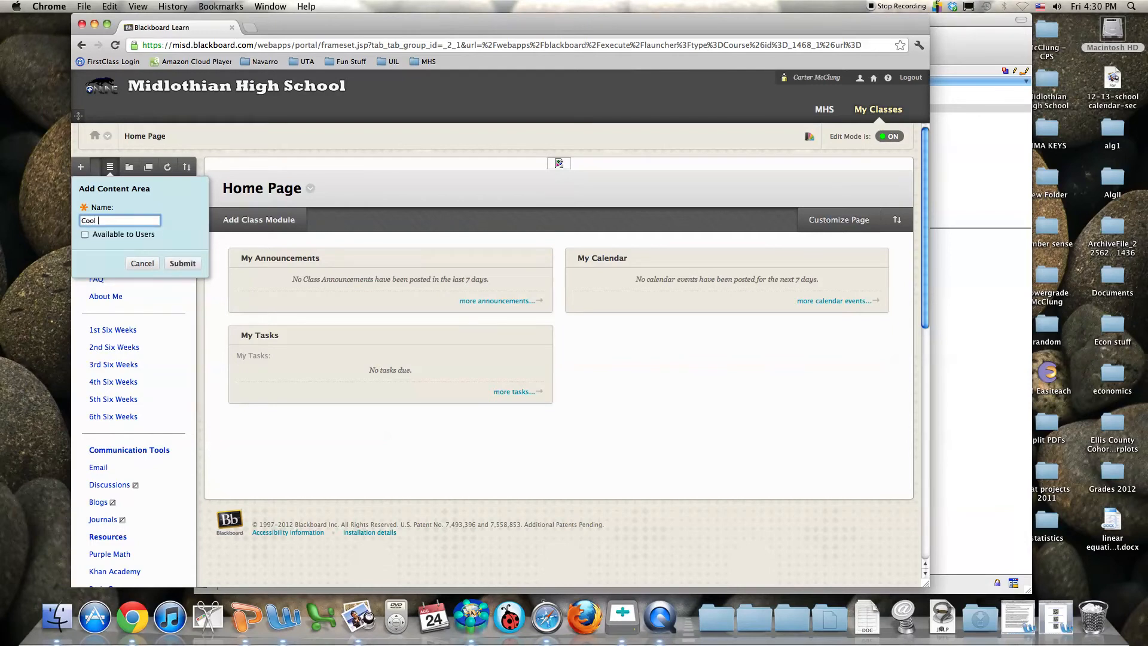
text( Stuff)
click(85, 235)
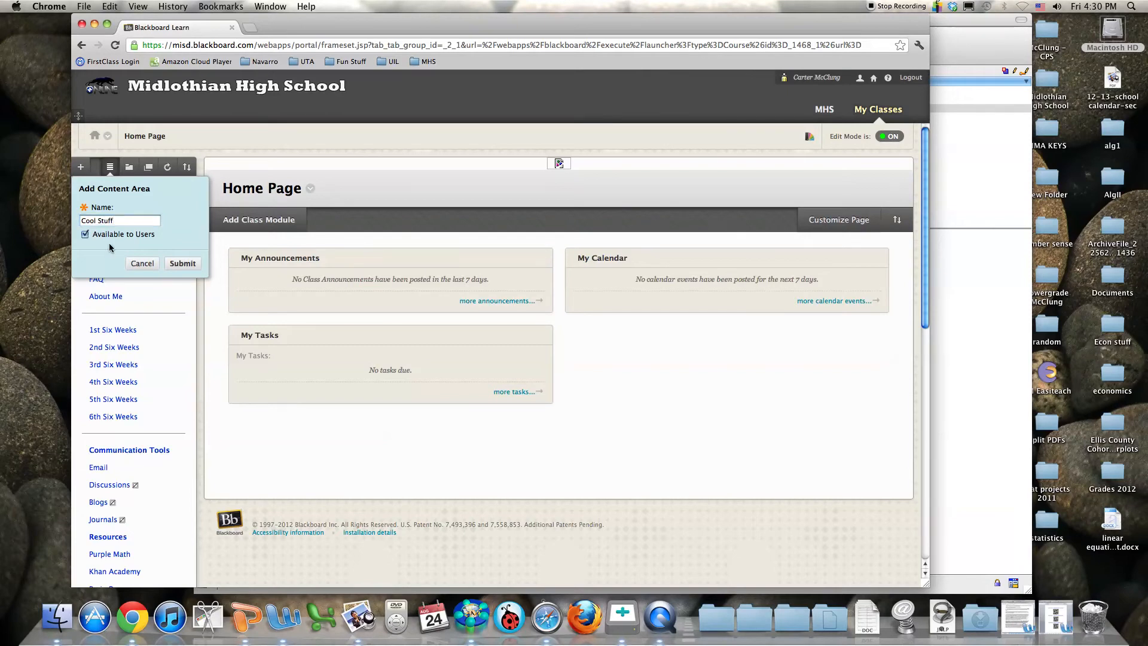
click(182, 263)
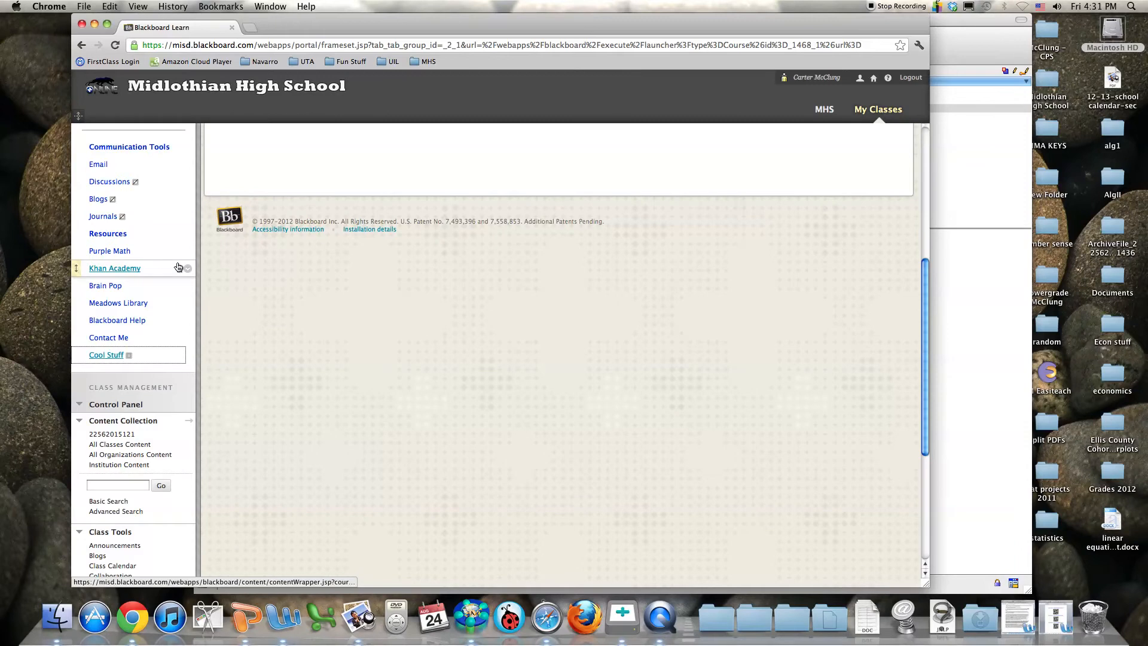
Drag Cool Stuff up the course menu to sit after About Me, above 1st Six Weeks
scroll(160, 254, up, 2)
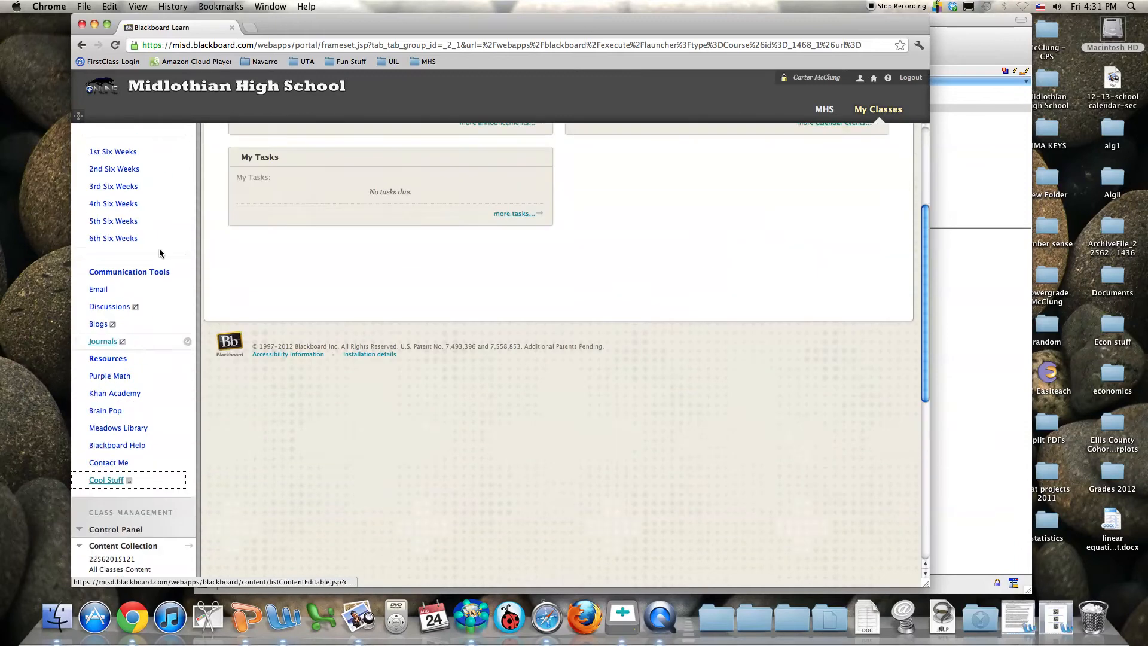
scroll(161, 254, up, 5)
scroll(157, 253, down, 10)
scroll(155, 252, up, 3)
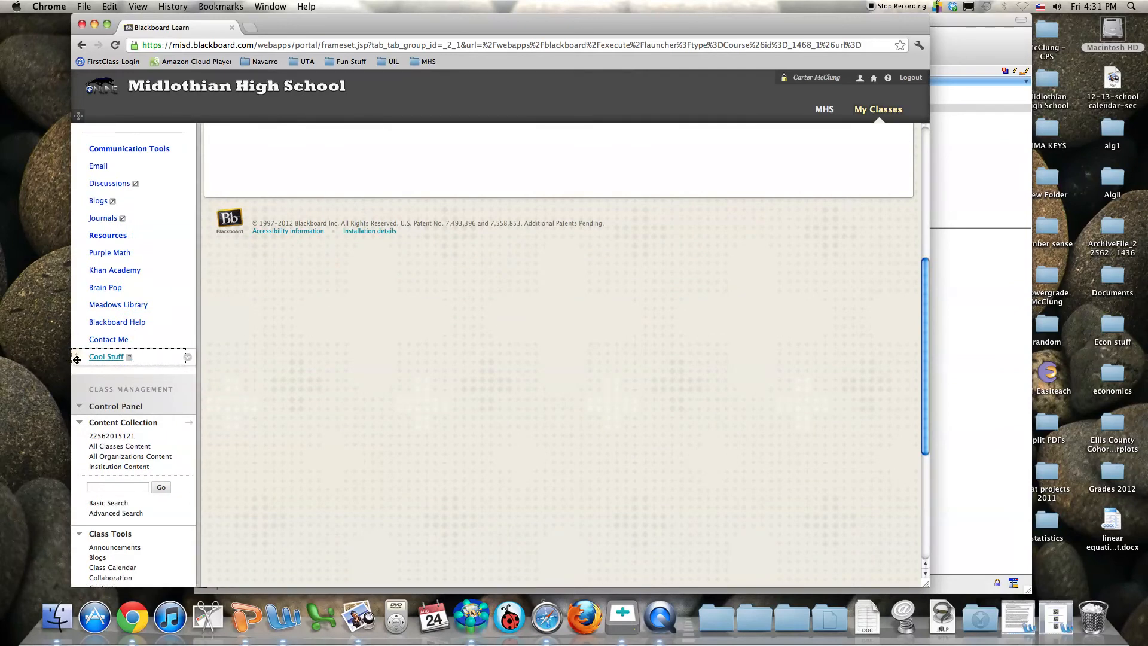
drag(78, 357, 77, 188)
drag(76, 355, 81, 158)
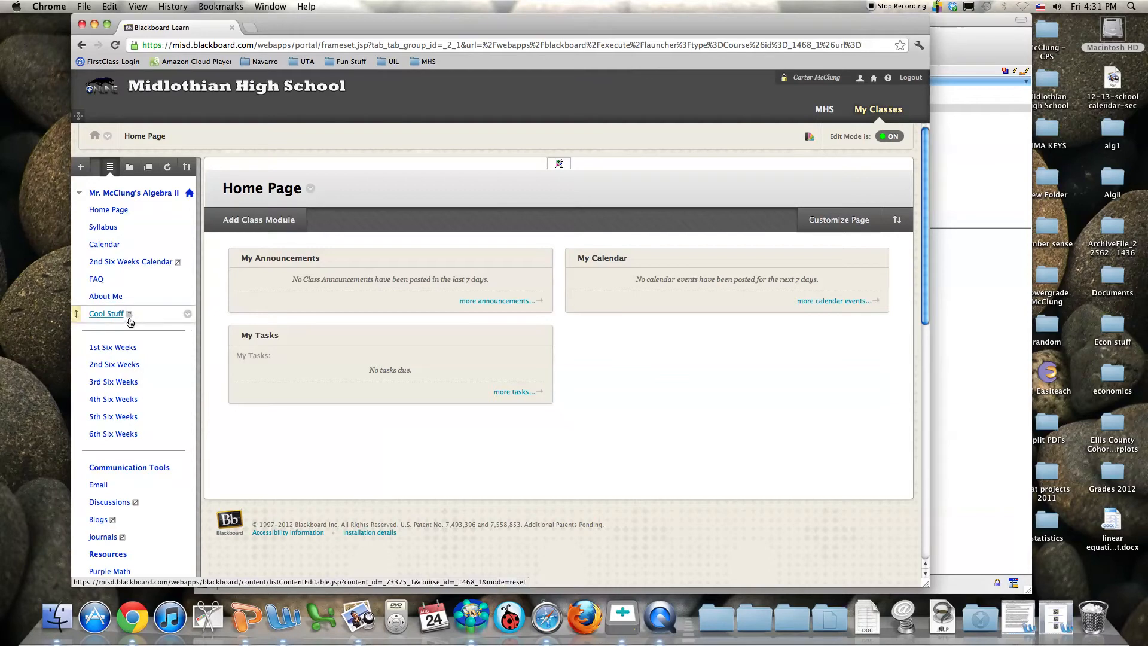
Allow guests and parents to see the Cool Stuff area
click(188, 314)
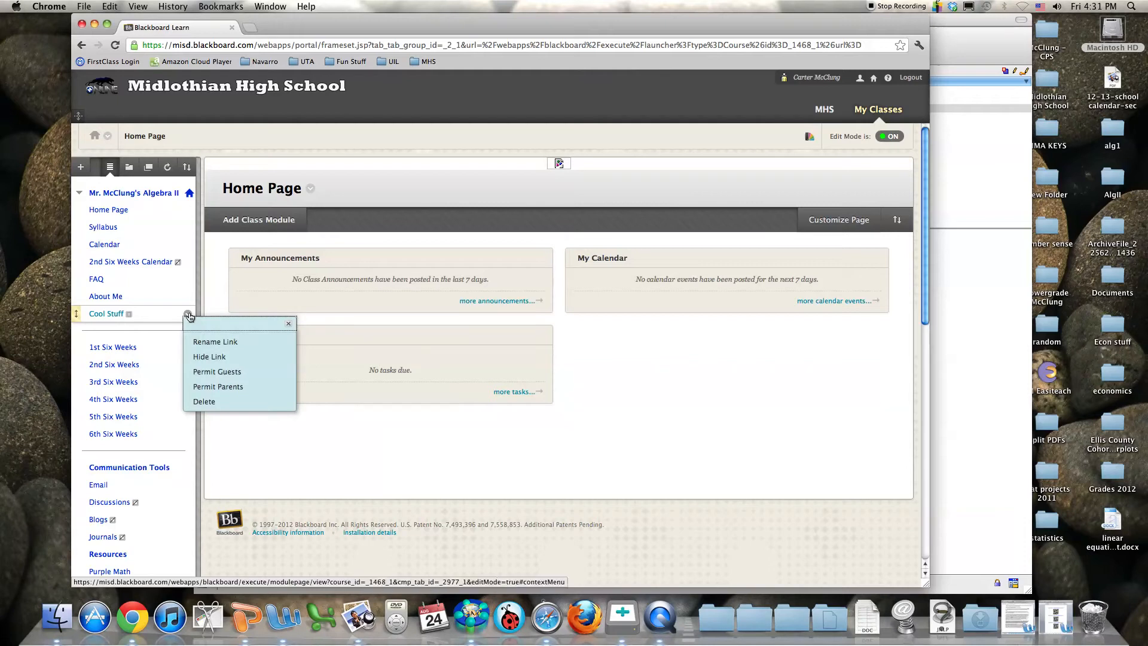
click(215, 377)
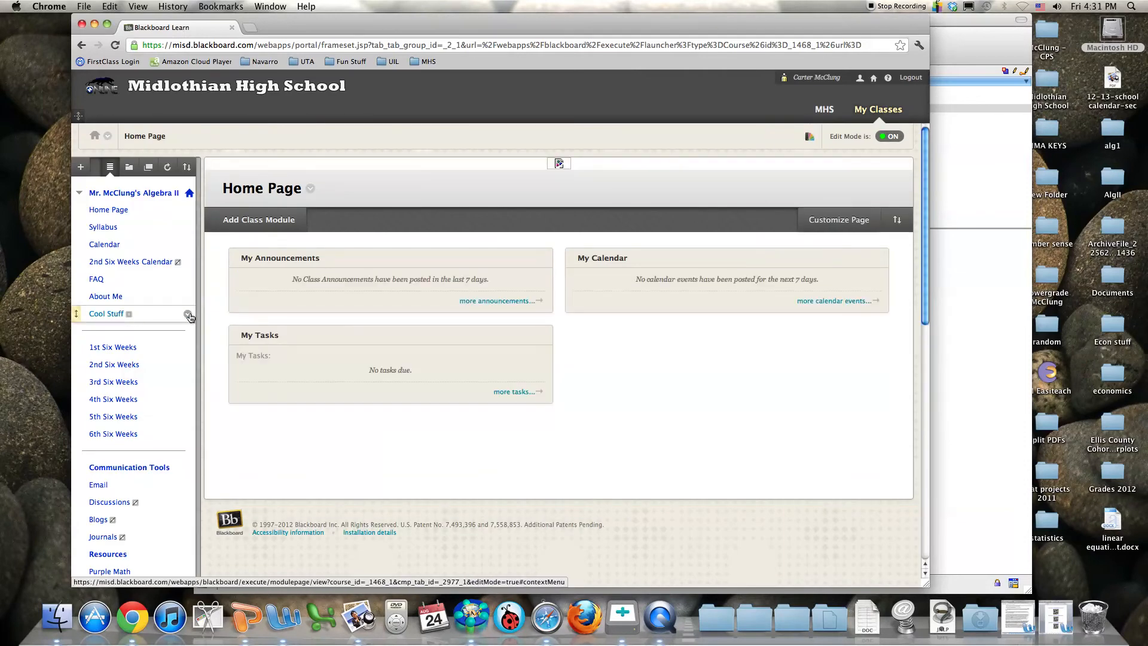
click(188, 314)
click(226, 389)
Switch the Cool Stuff link to shown and open its empty content area
click(187, 315)
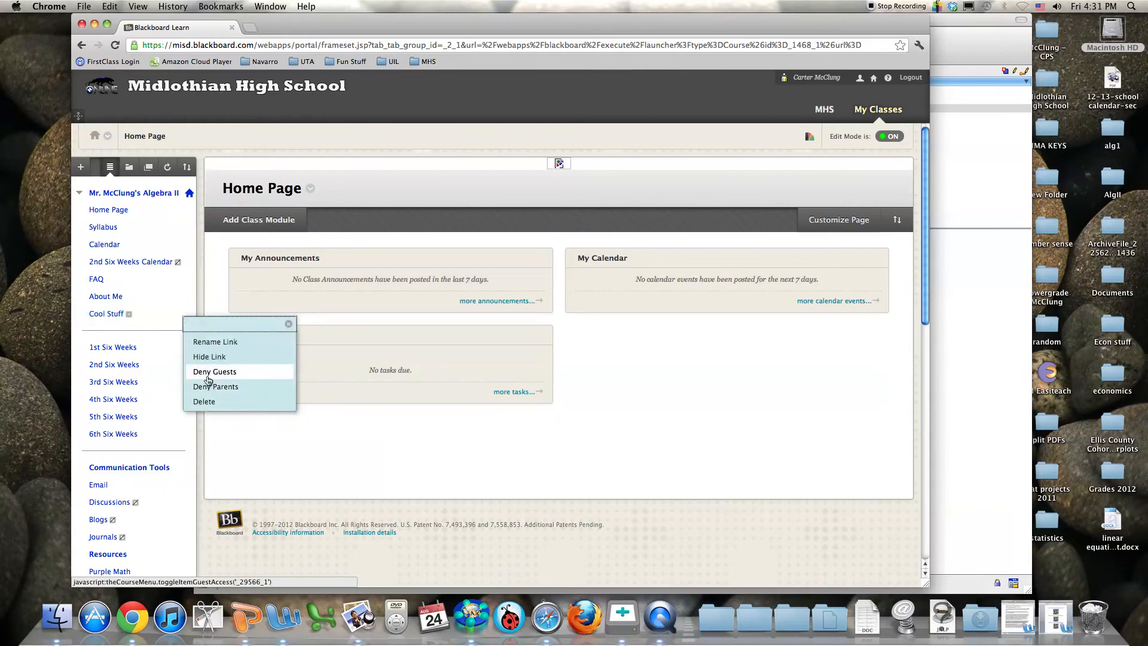
click(169, 323)
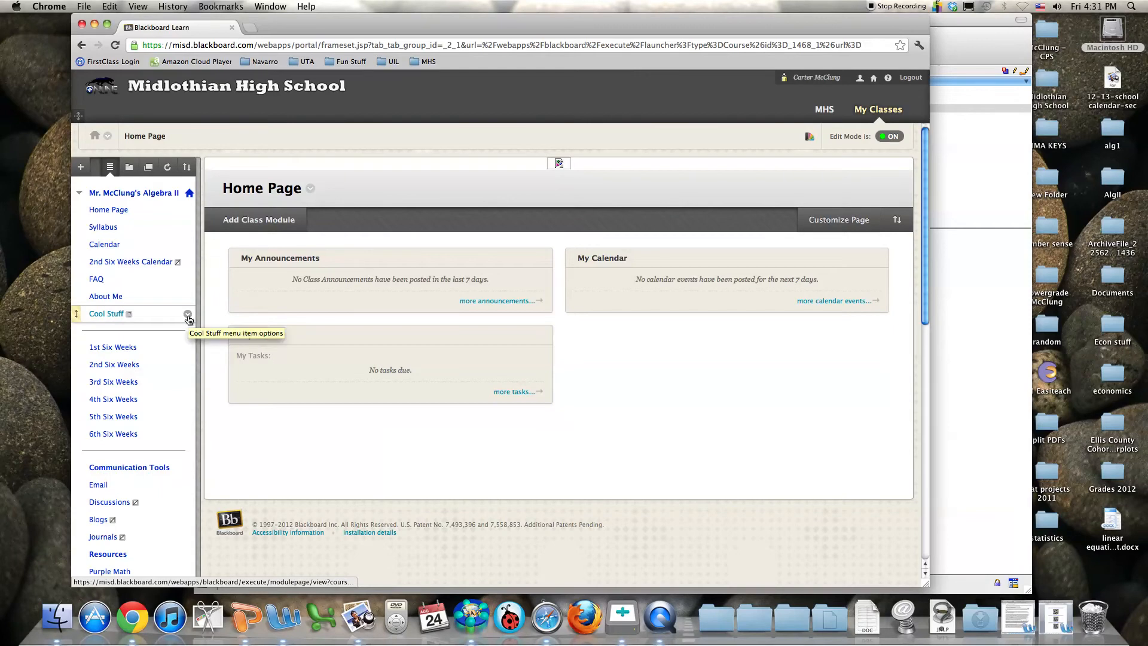
click(187, 315)
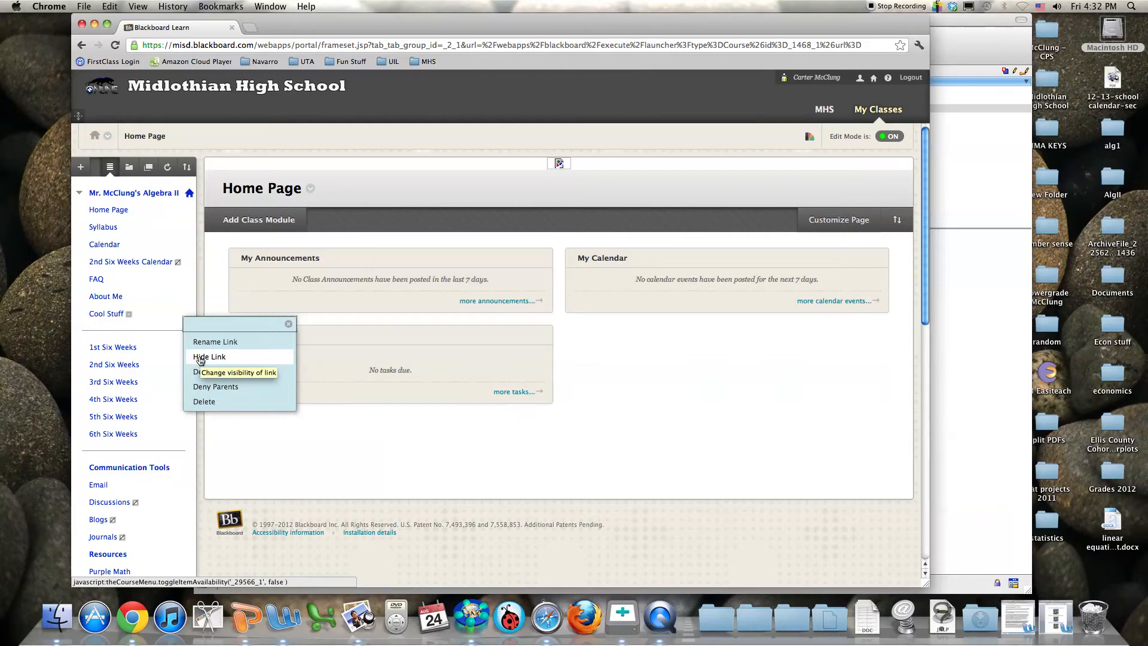
click(200, 358)
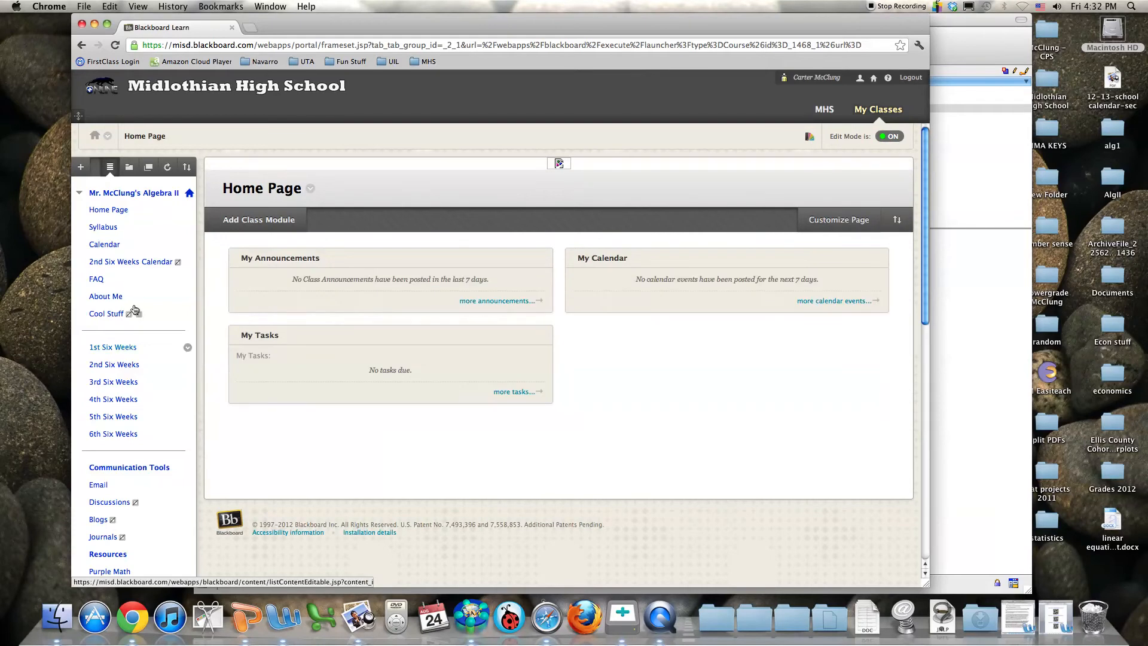
click(188, 314)
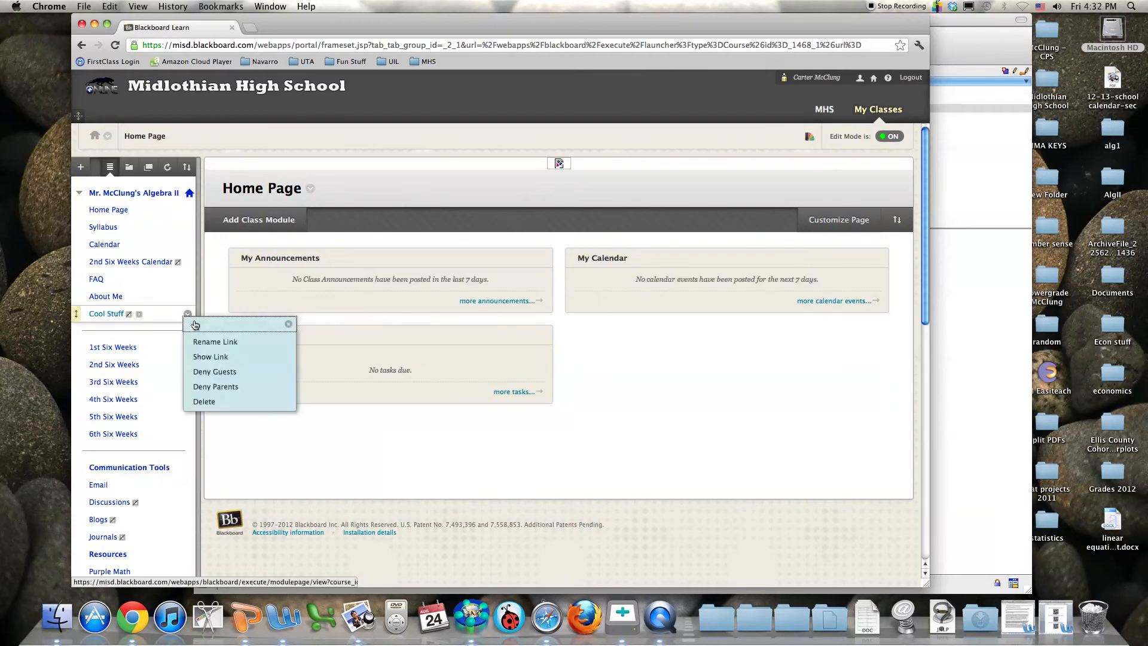
click(222, 359)
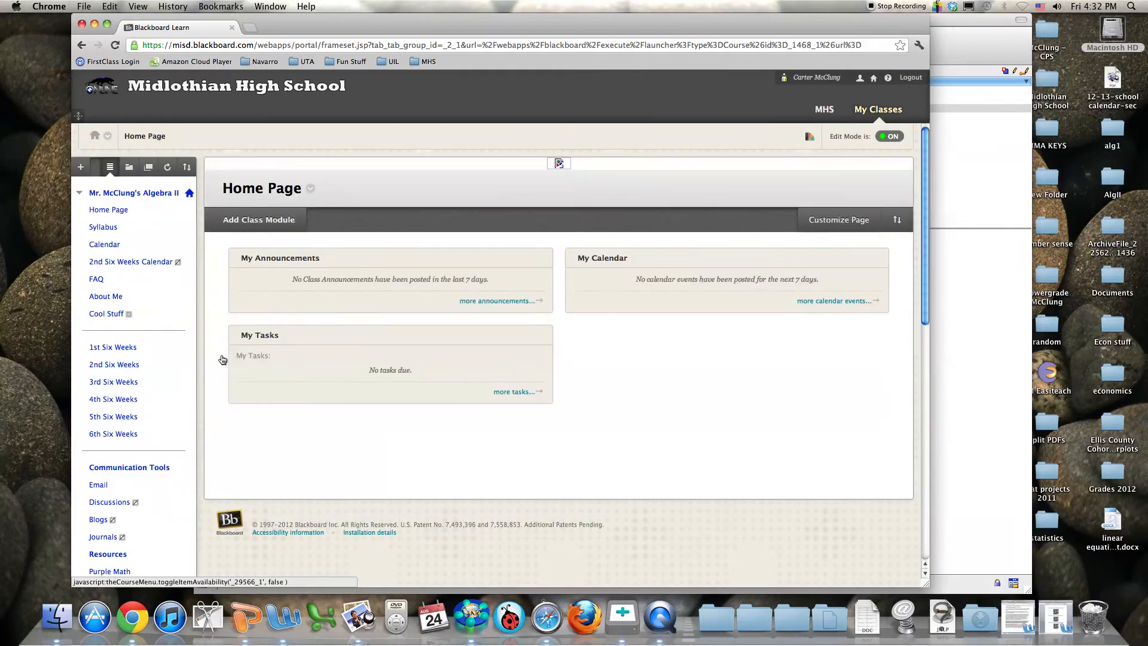
click(98, 316)
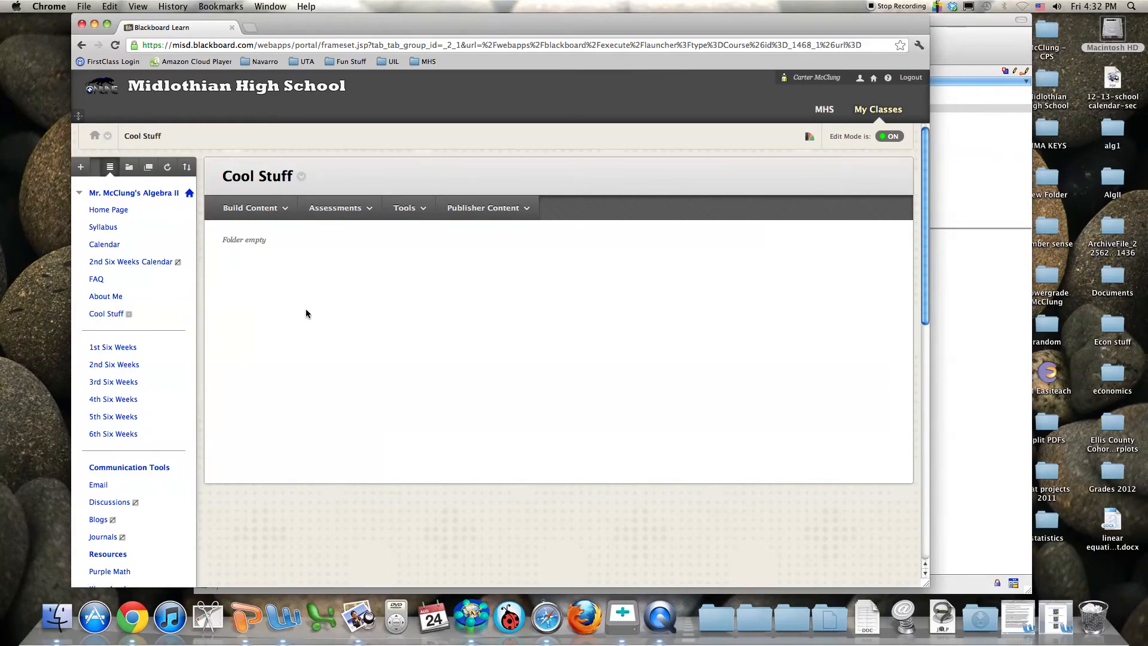
Start a File item in Cool Stuff and browse to the Desktop's AlgII folder
click(274, 209)
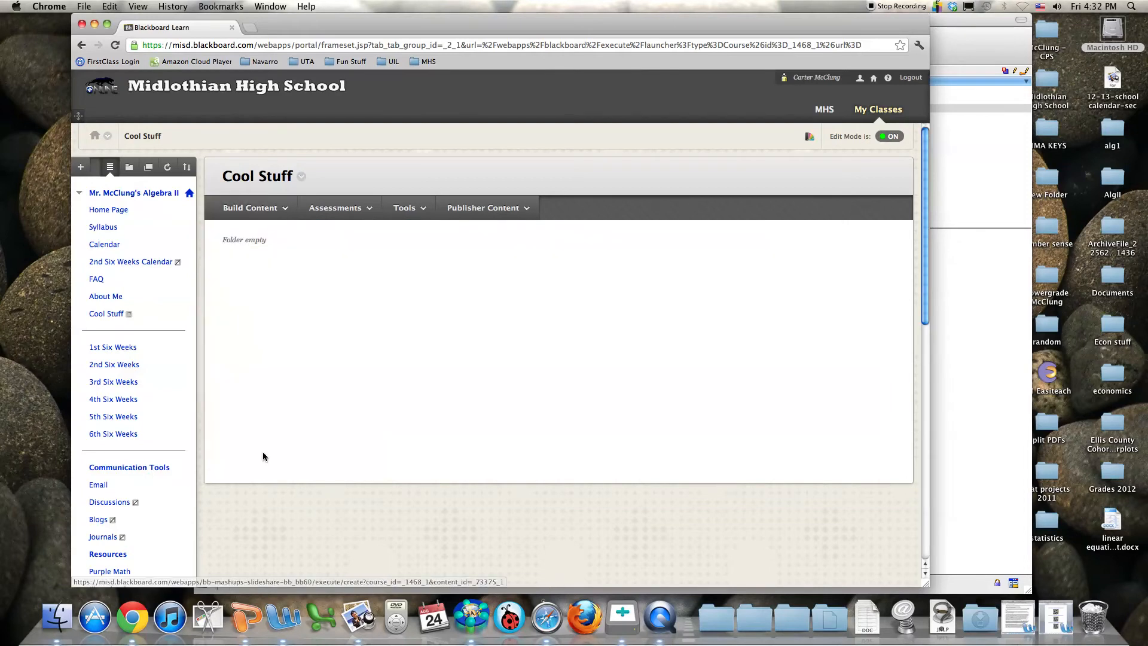
click(256, 209)
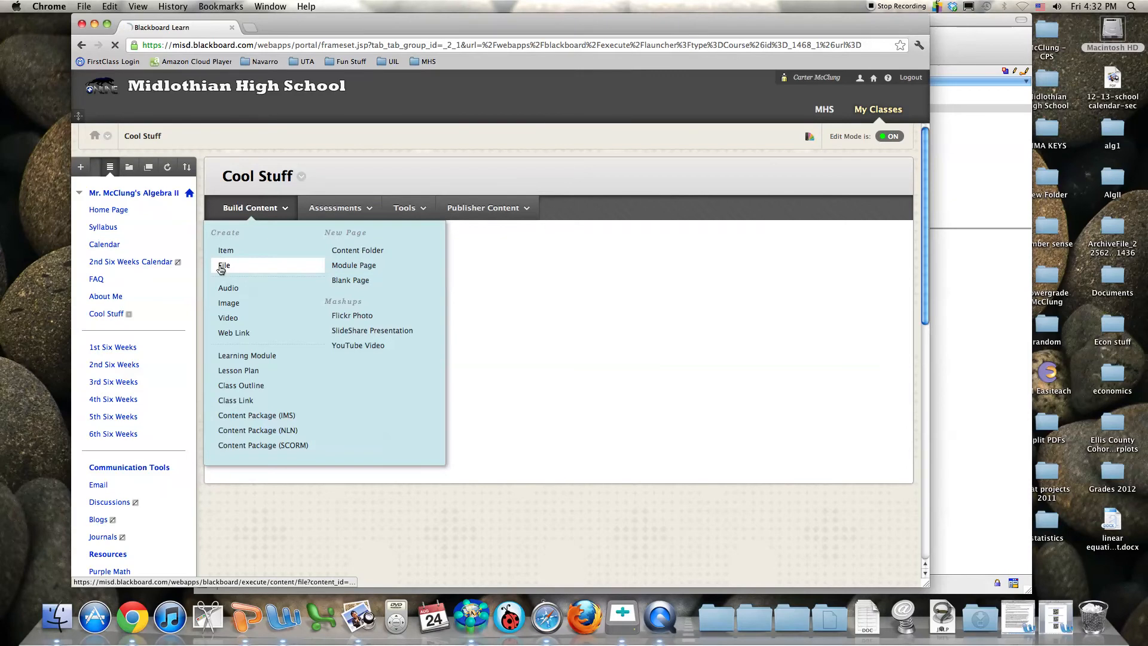
click(224, 265)
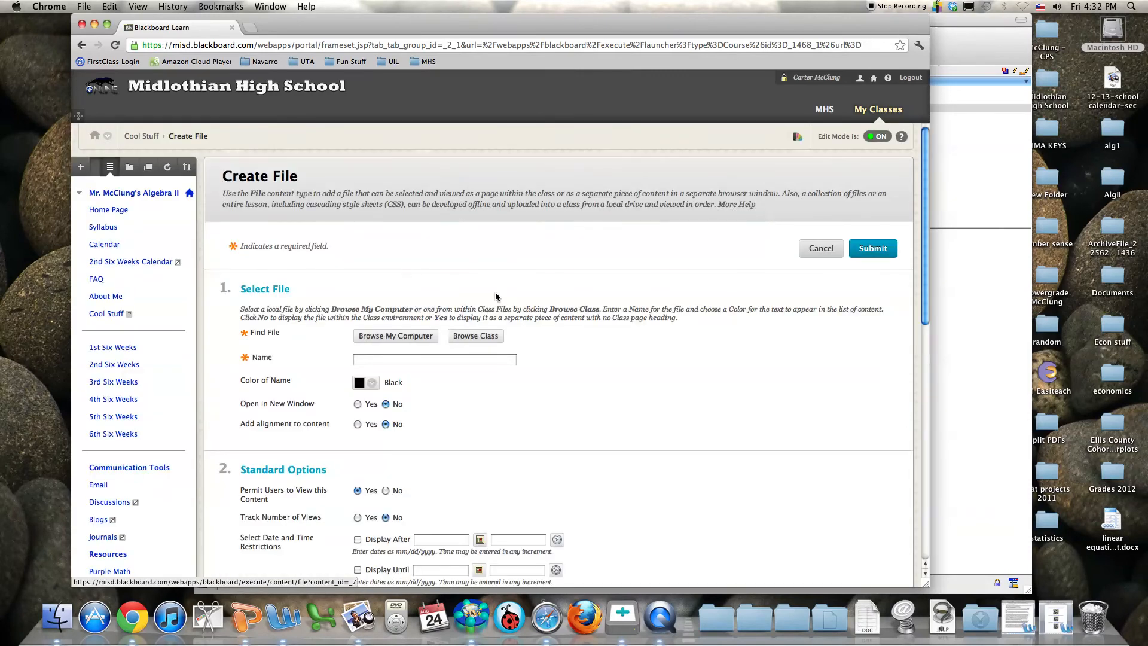
click(372, 301)
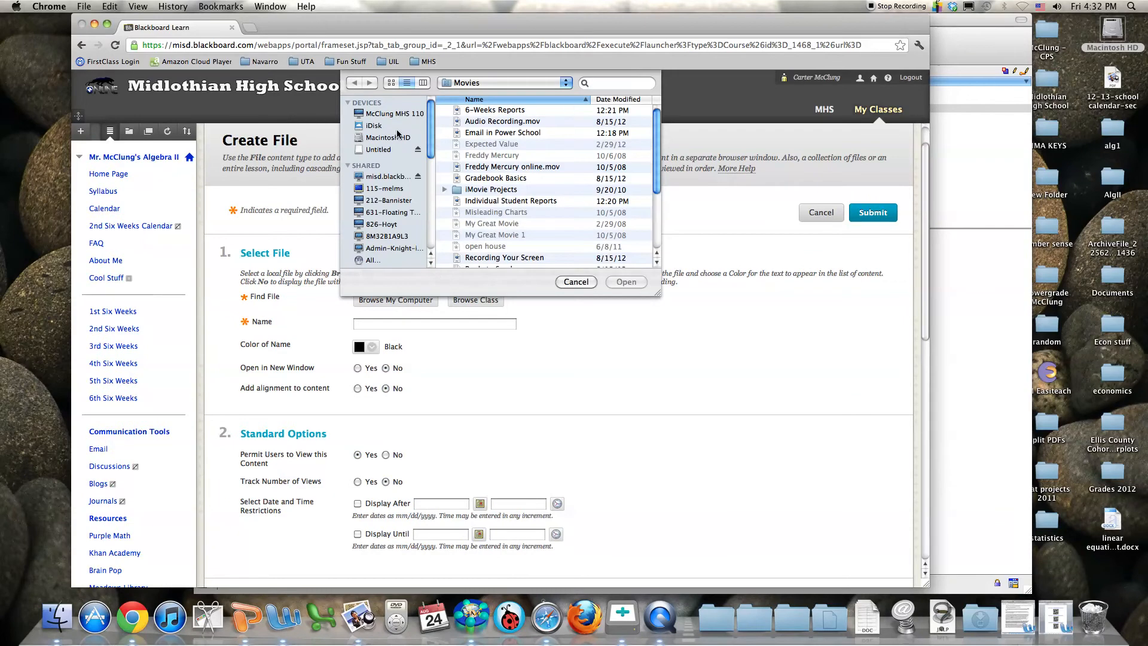
drag(433, 120, 427, 181)
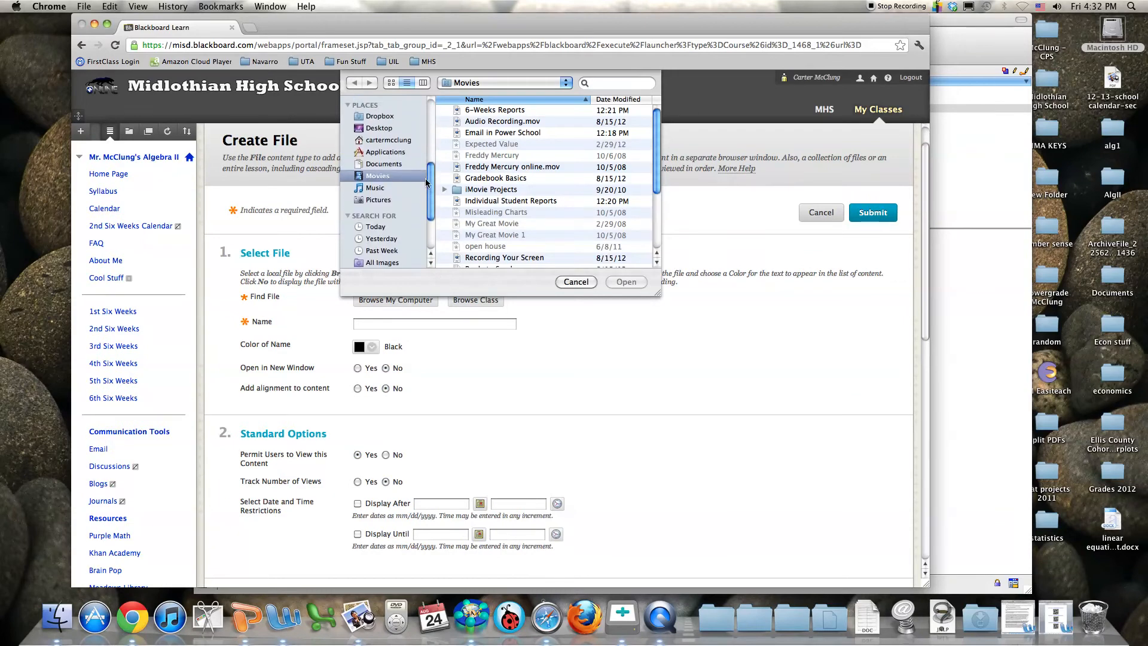
click(394, 128)
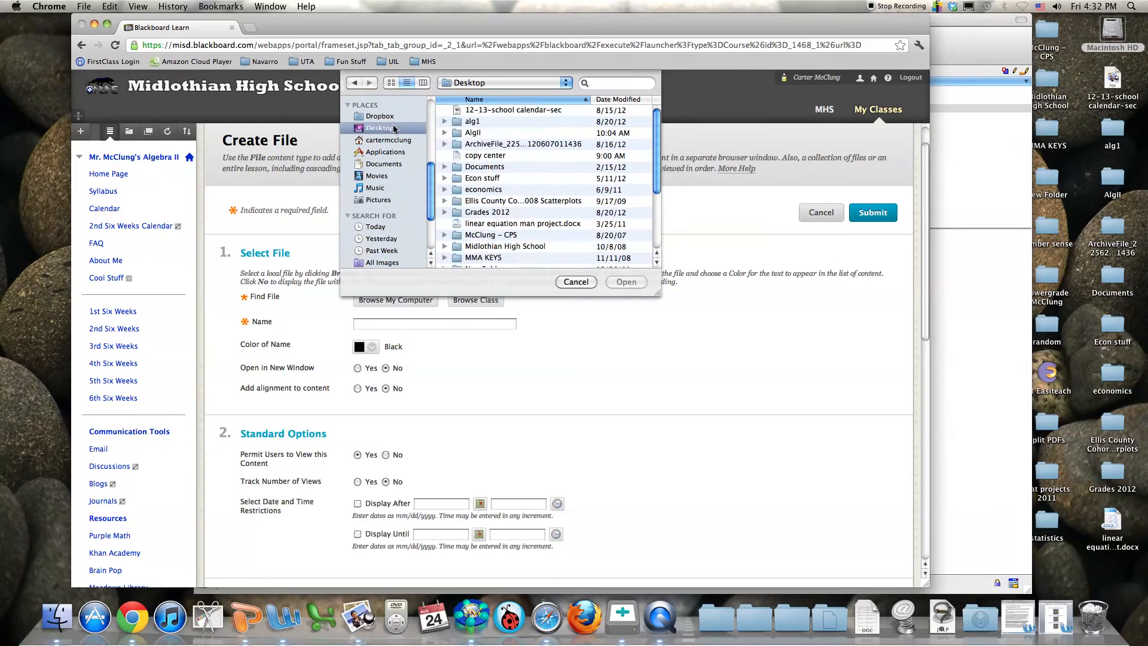
double_click(467, 134)
Choose 1stsixweekscalendar.pdf and submit the file item
scroll(534, 183, down, 2)
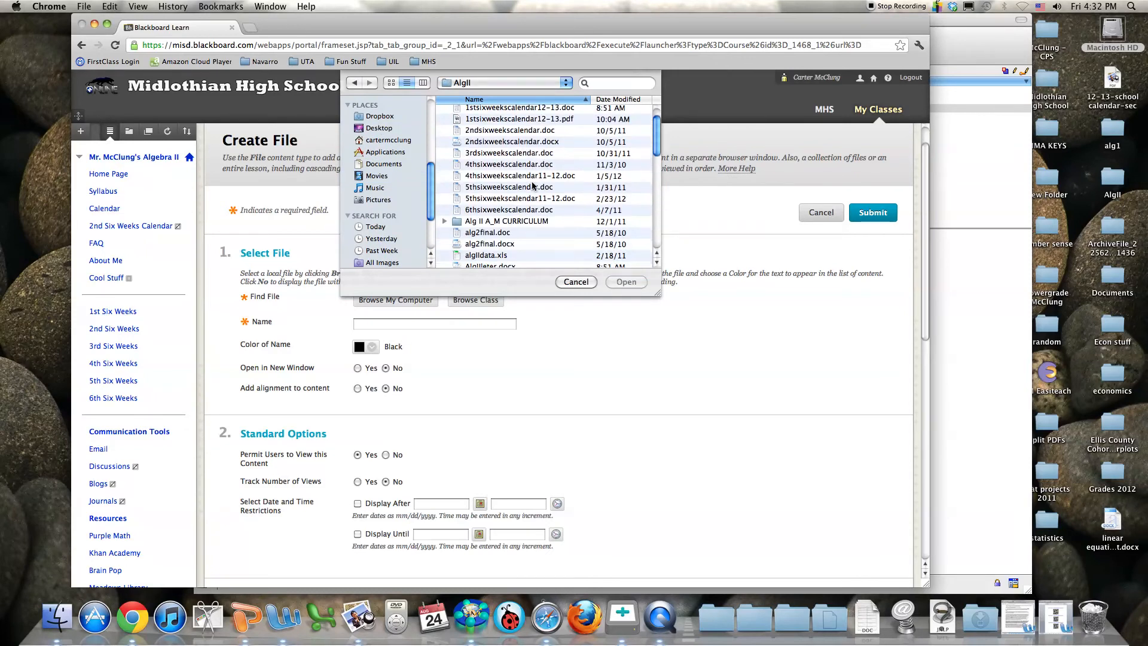
scroll(518, 210, up, 2)
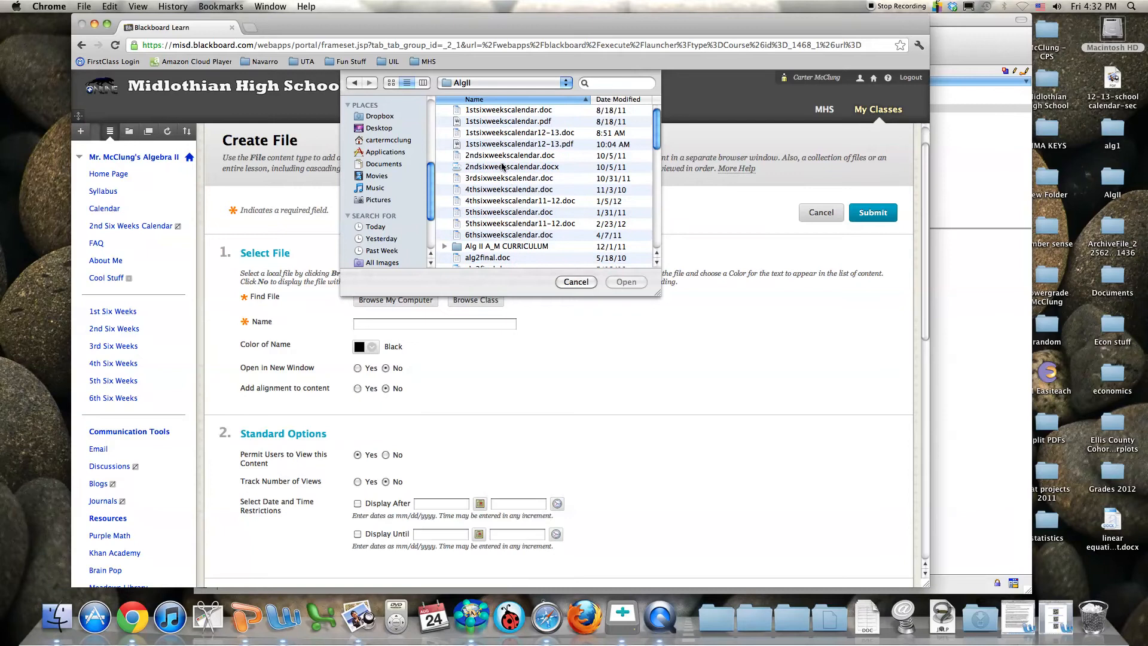
double_click(482, 122)
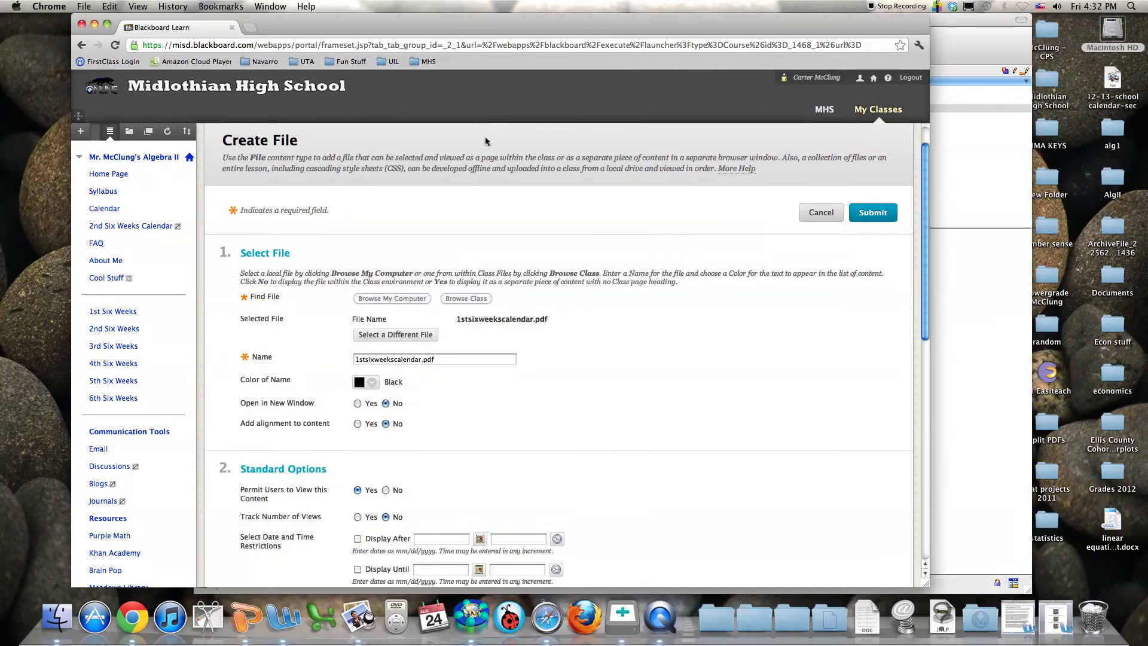
scroll(495, 256, down, 3)
scroll(496, 261, down, 4)
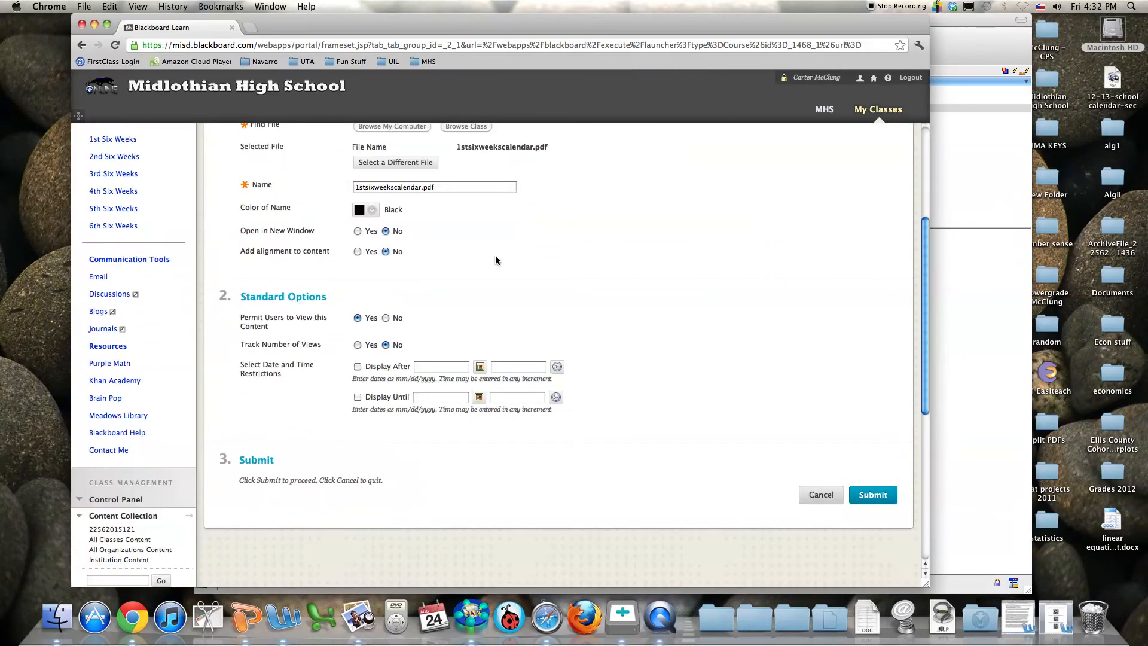
scroll(495, 260, up, 4)
scroll(495, 256, down, 6)
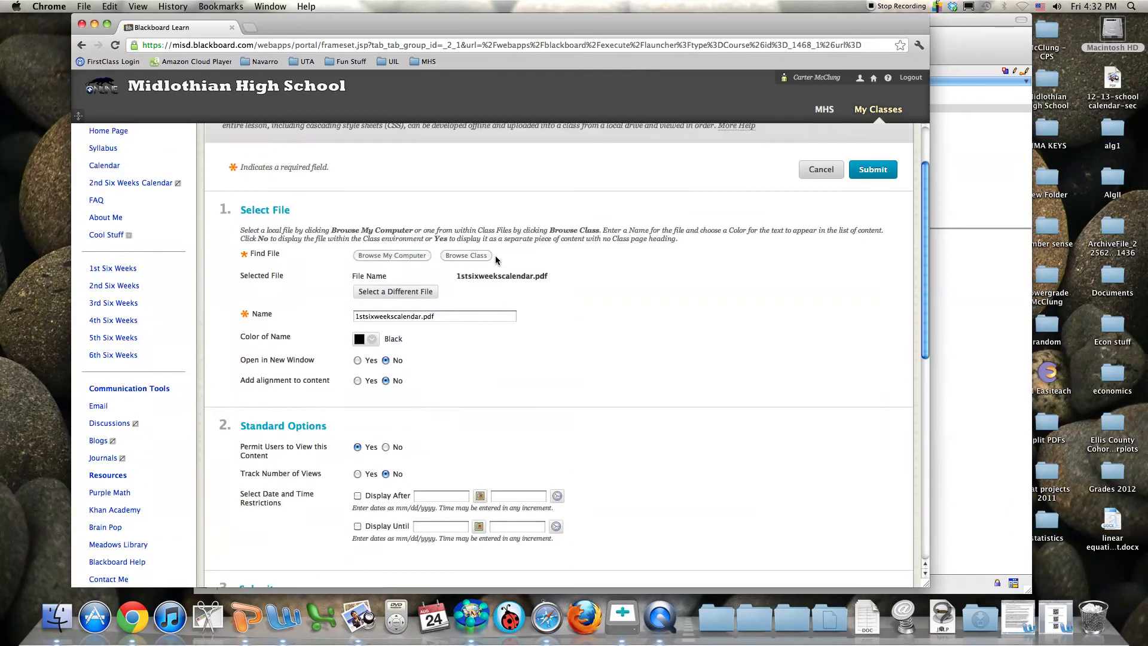
click(889, 441)
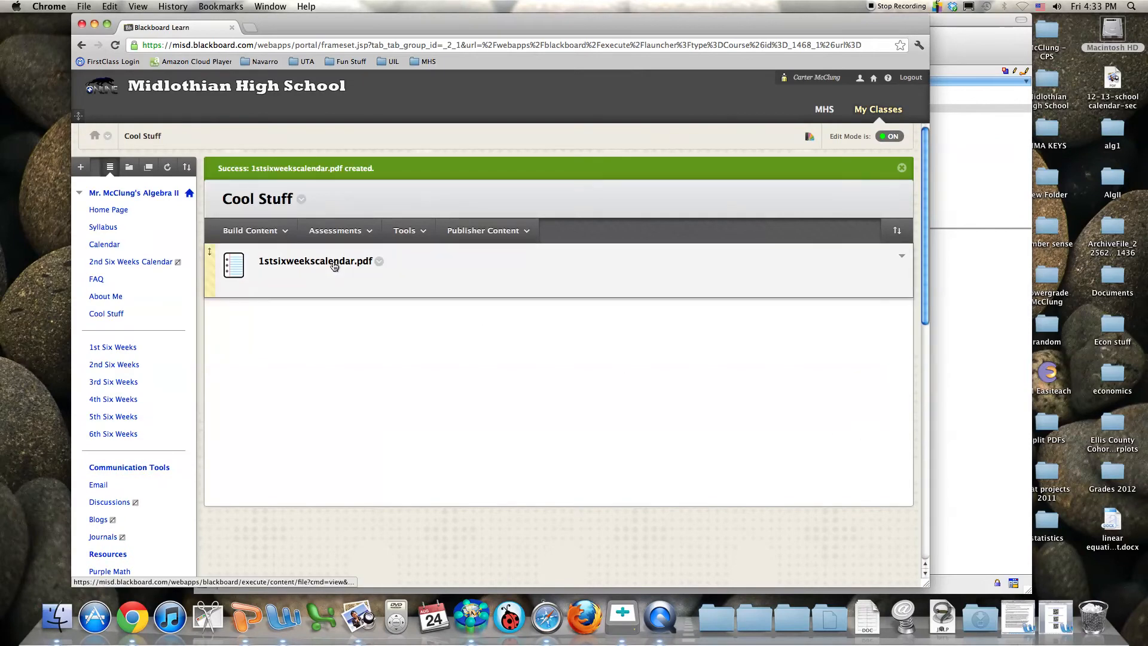
click(107, 314)
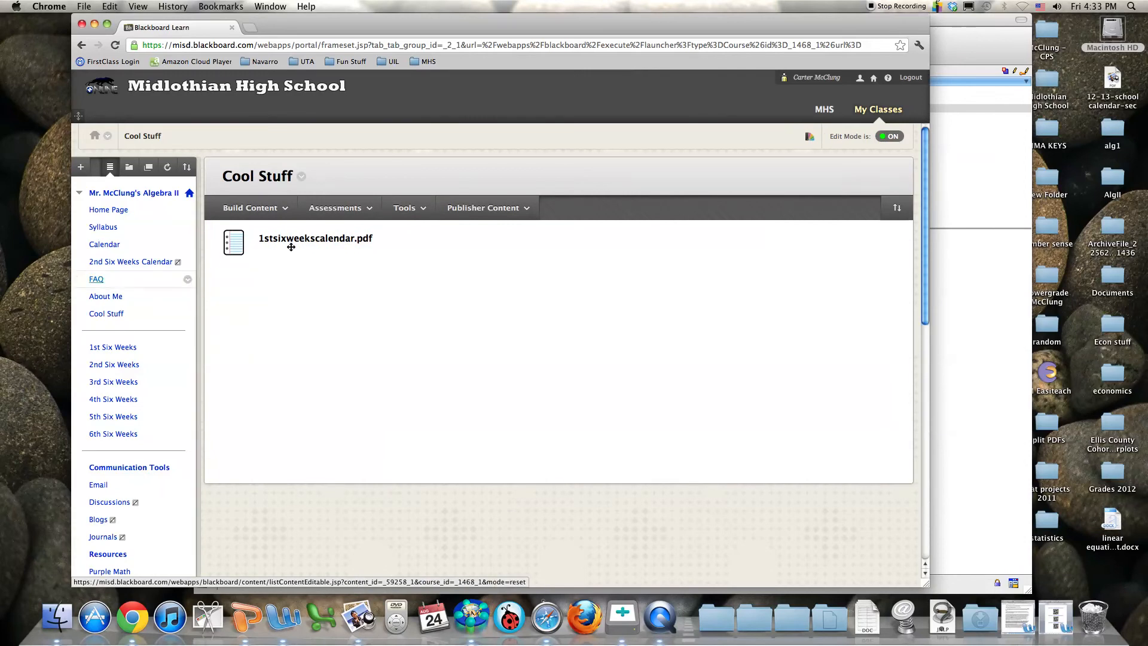
click(320, 239)
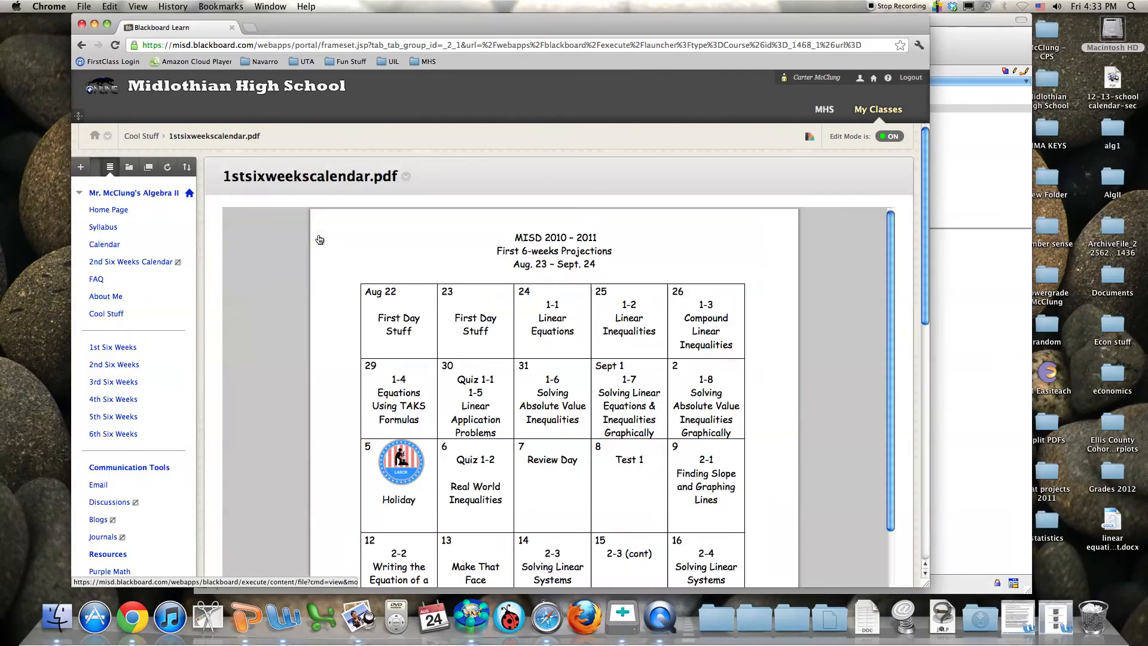
scroll(383, 291, down, 10)
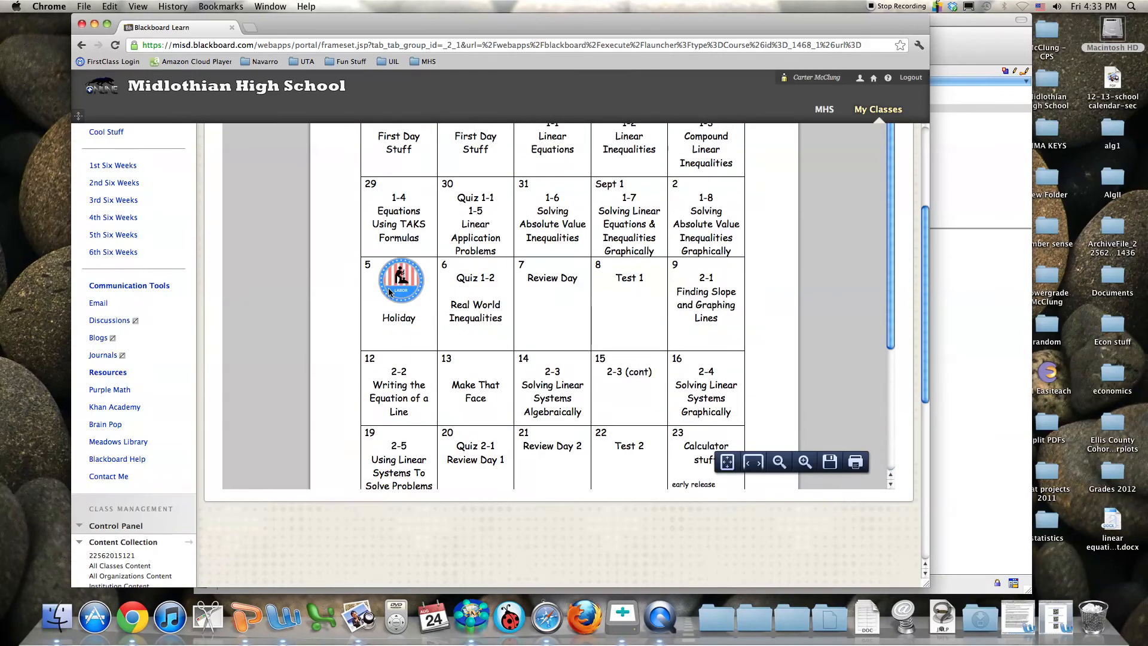
scroll(389, 291, up, 5)
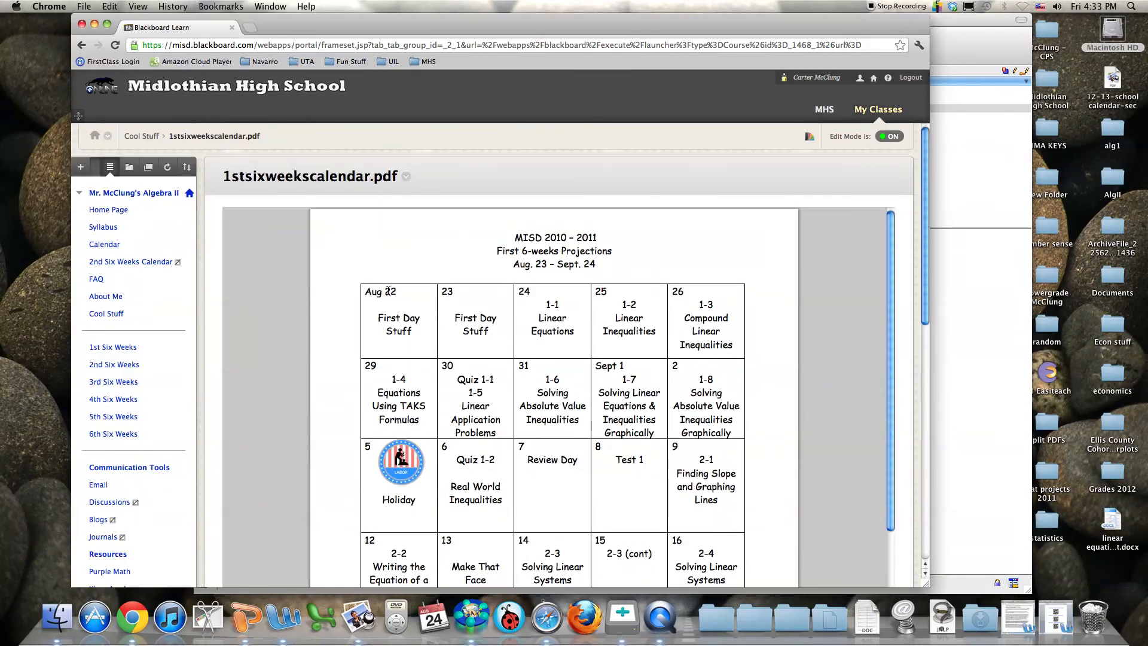
click(103, 315)
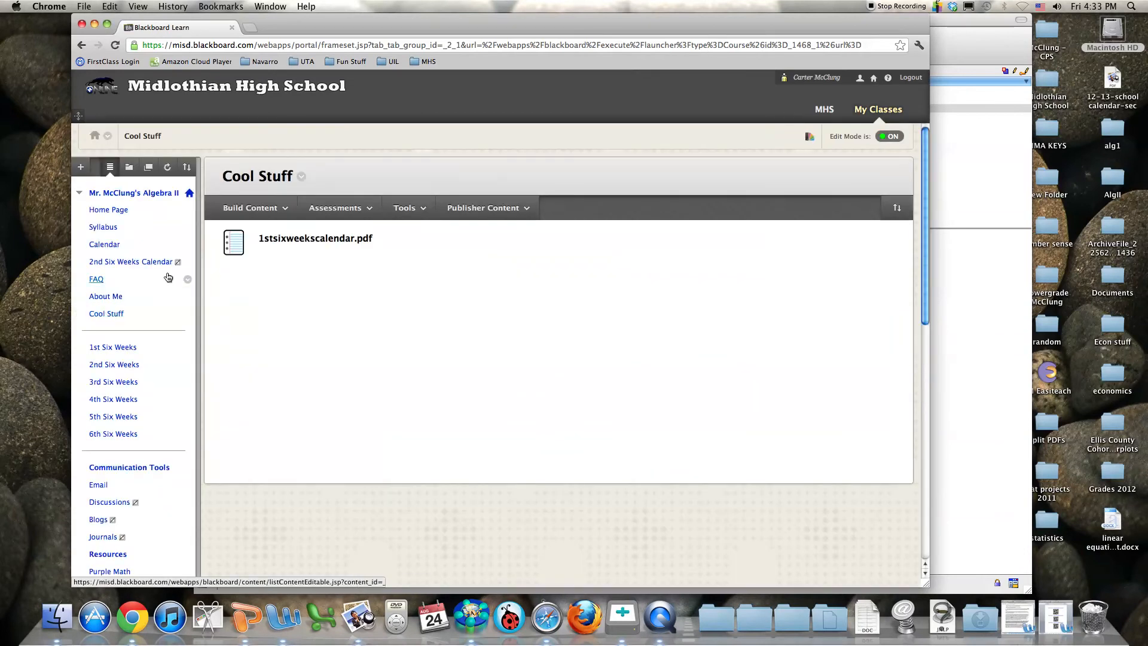
Start a new content folder named 'More Cool Stuff'
click(271, 210)
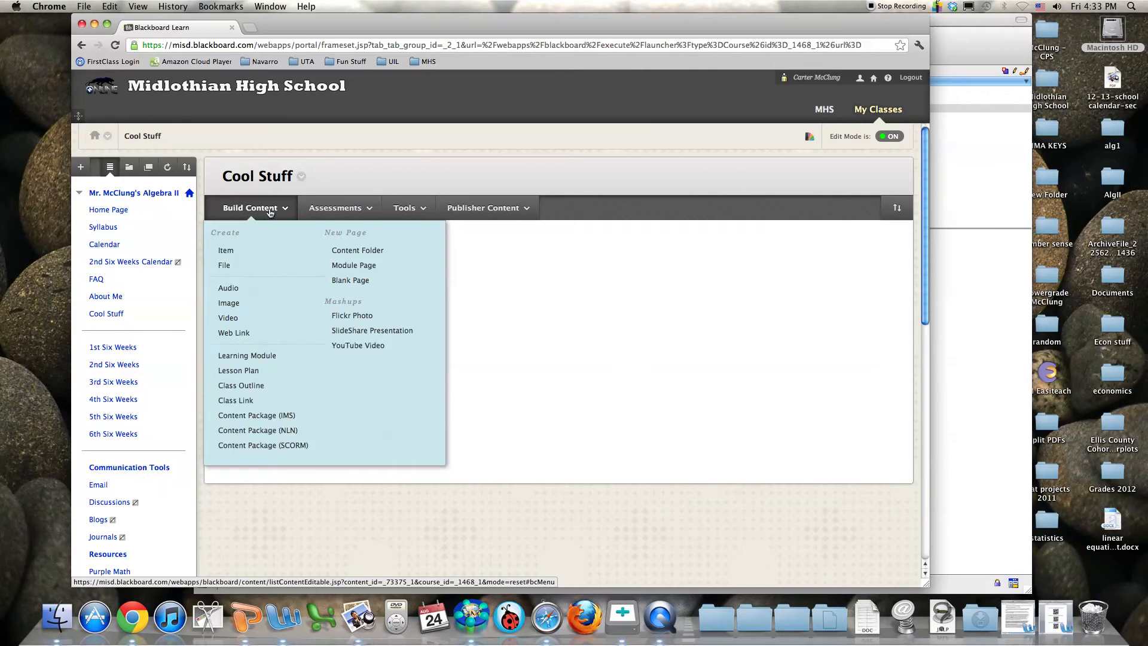
click(335, 207)
click(265, 209)
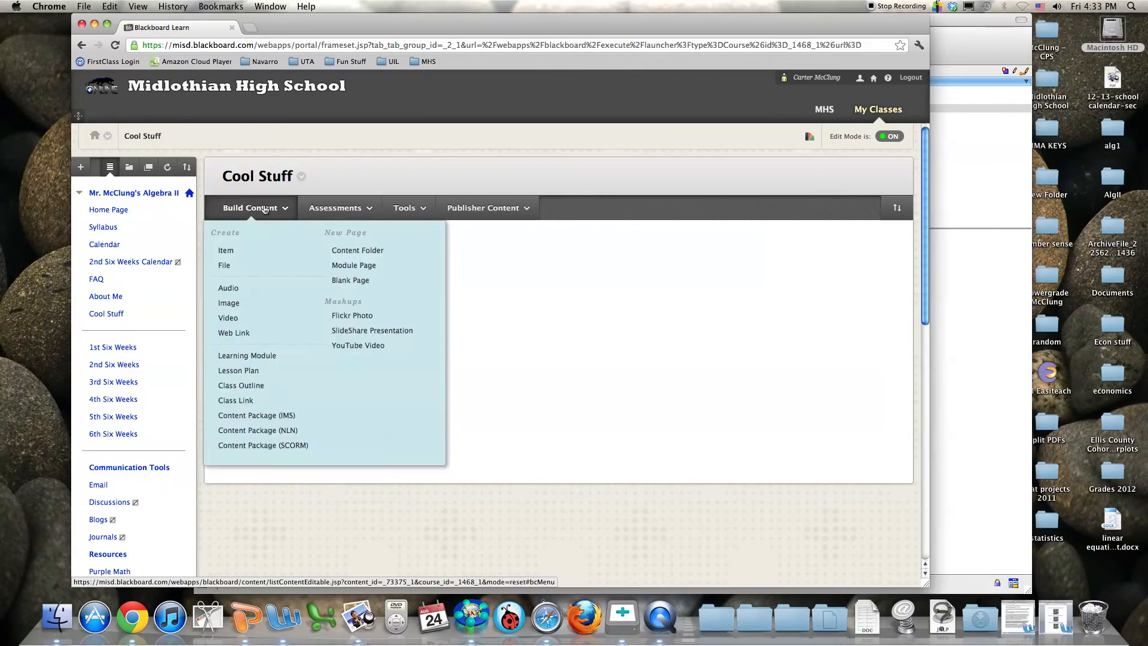
click(347, 256)
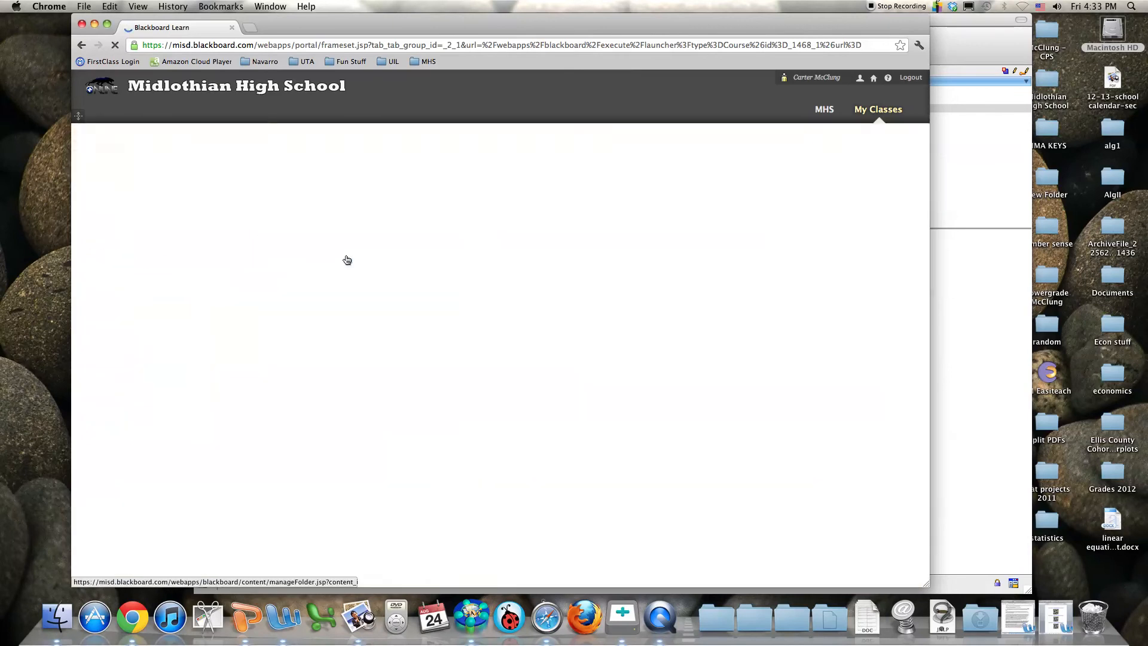
click(364, 300)
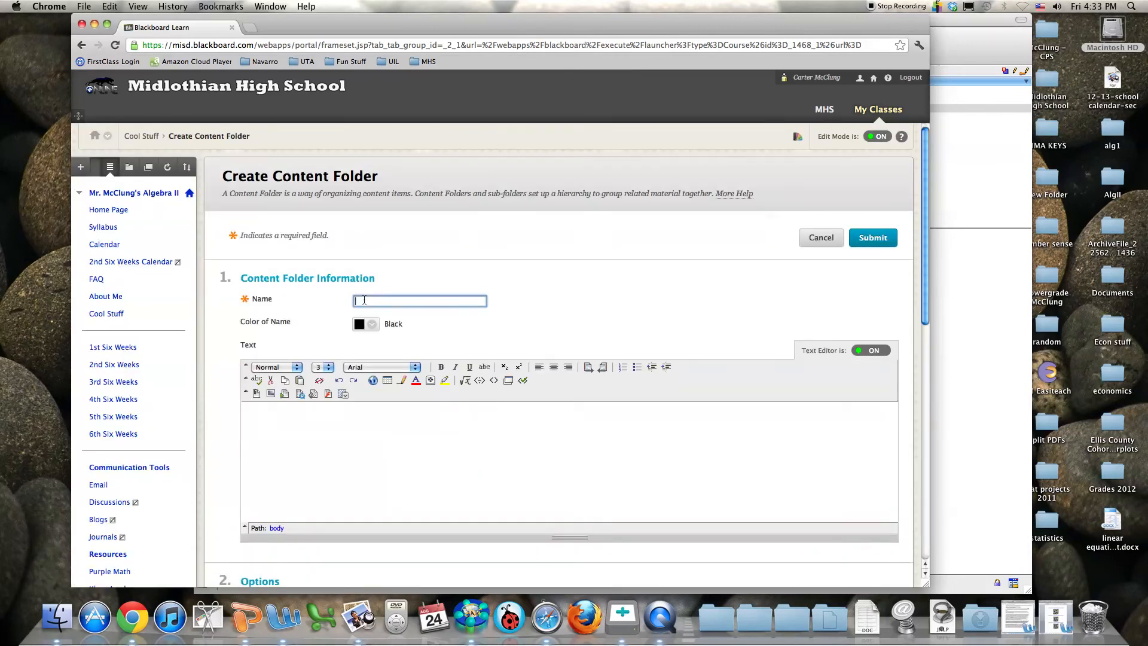
text(More Cool Stuff)
Give the folder the description 'WOO!' and submit it
click(383, 433)
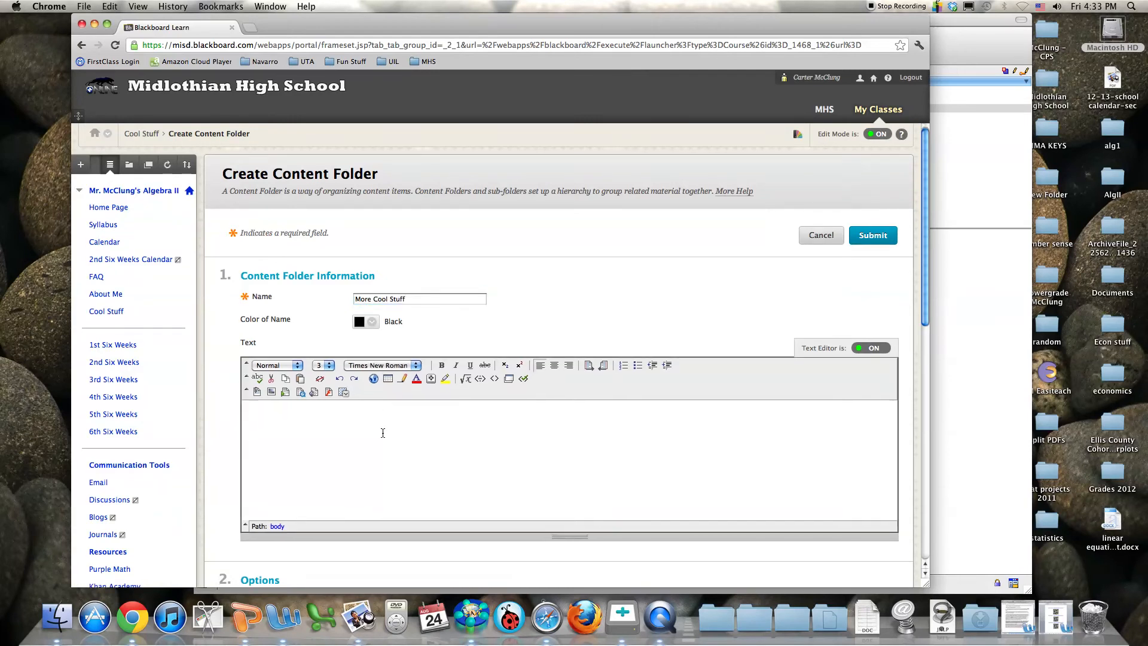
text(WOO!)
scroll(369, 419, down, 5)
scroll(369, 419, down, 3)
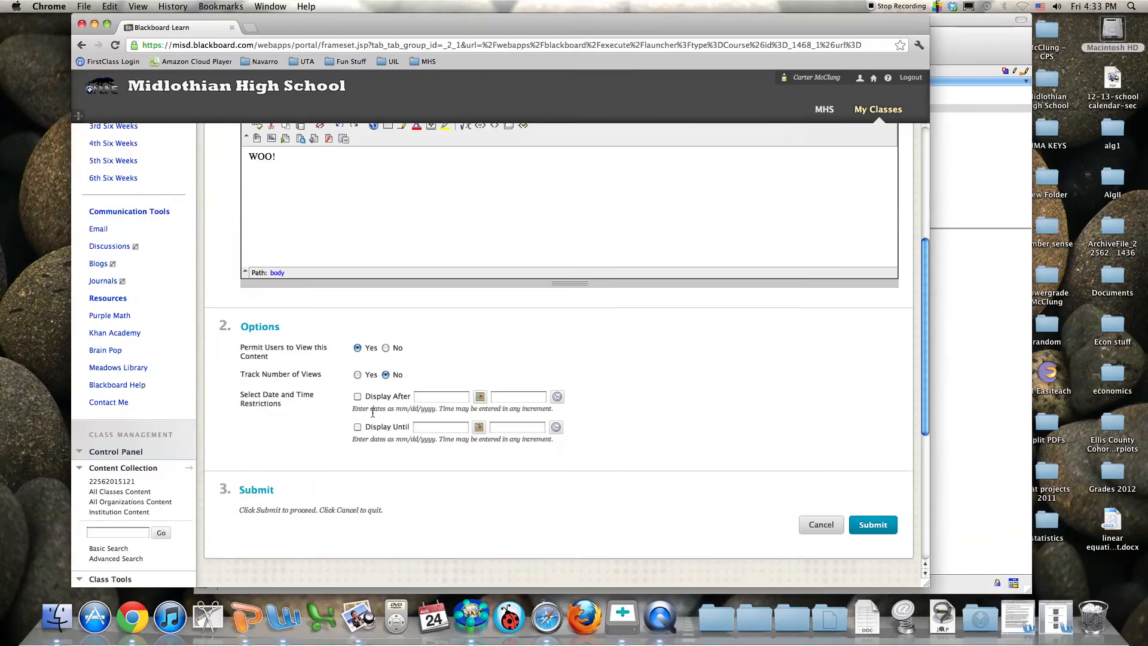
scroll(374, 412, down, 1)
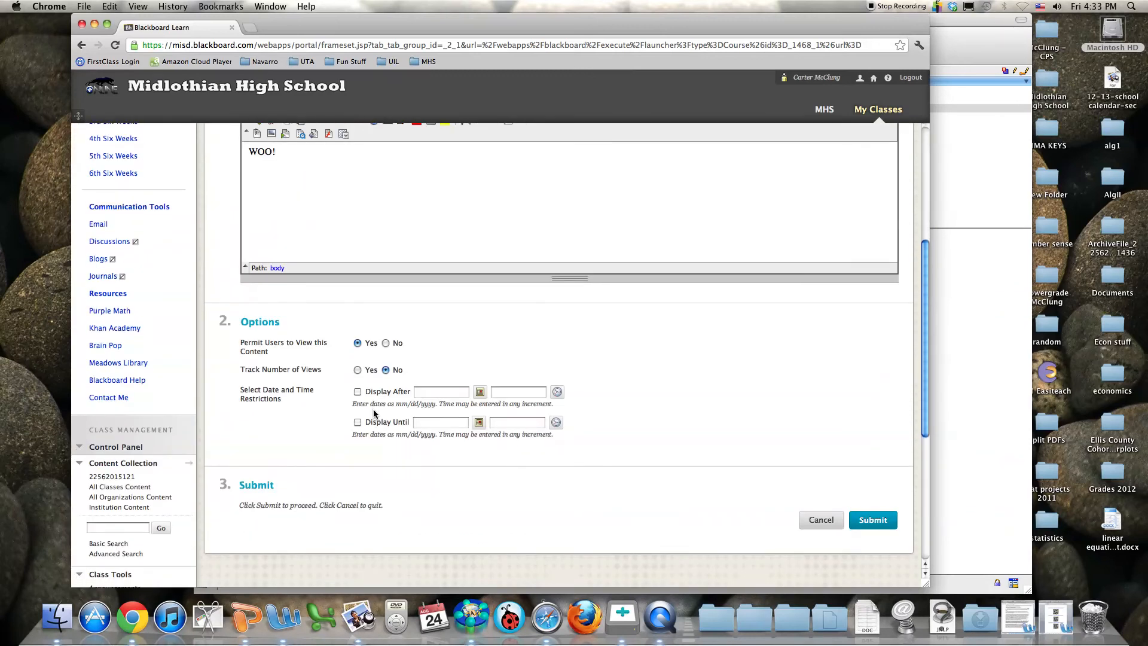
scroll(372, 412, up, 1)
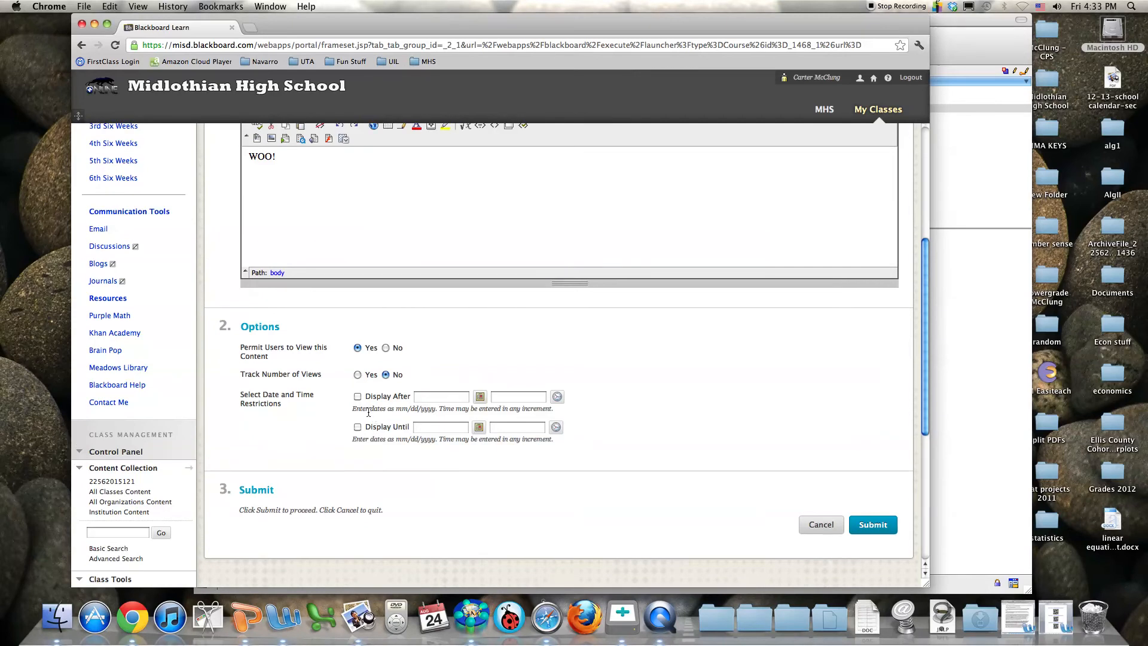
scroll(369, 412, up, 3)
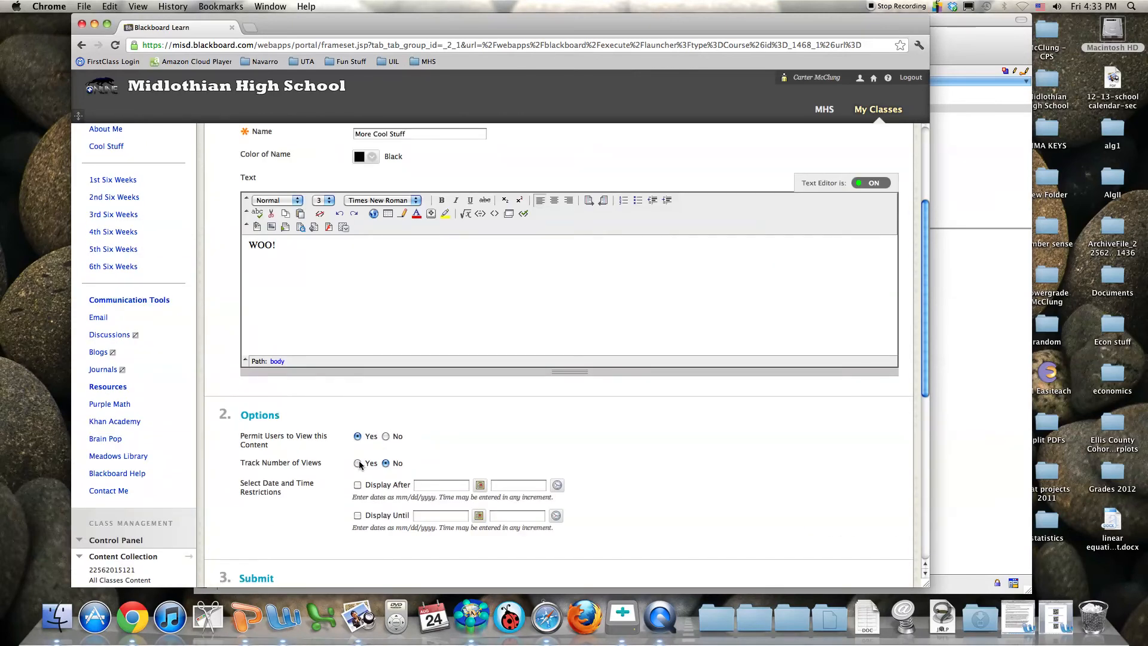
scroll(358, 465, down, 5)
scroll(359, 464, up, 5)
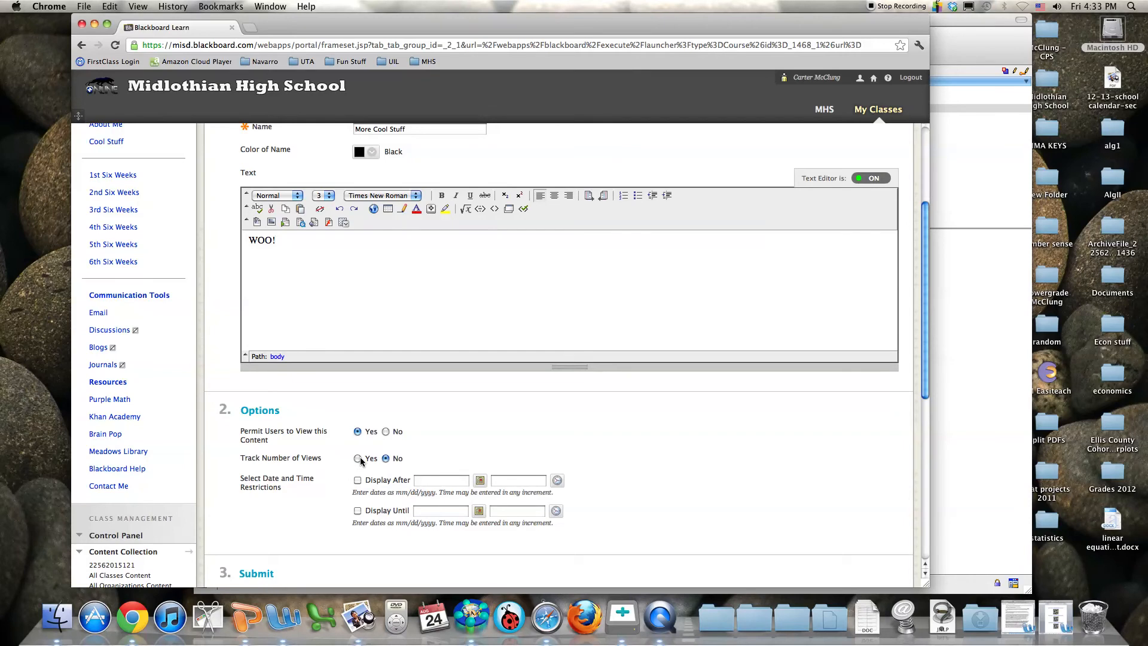
scroll(361, 461, down, 3)
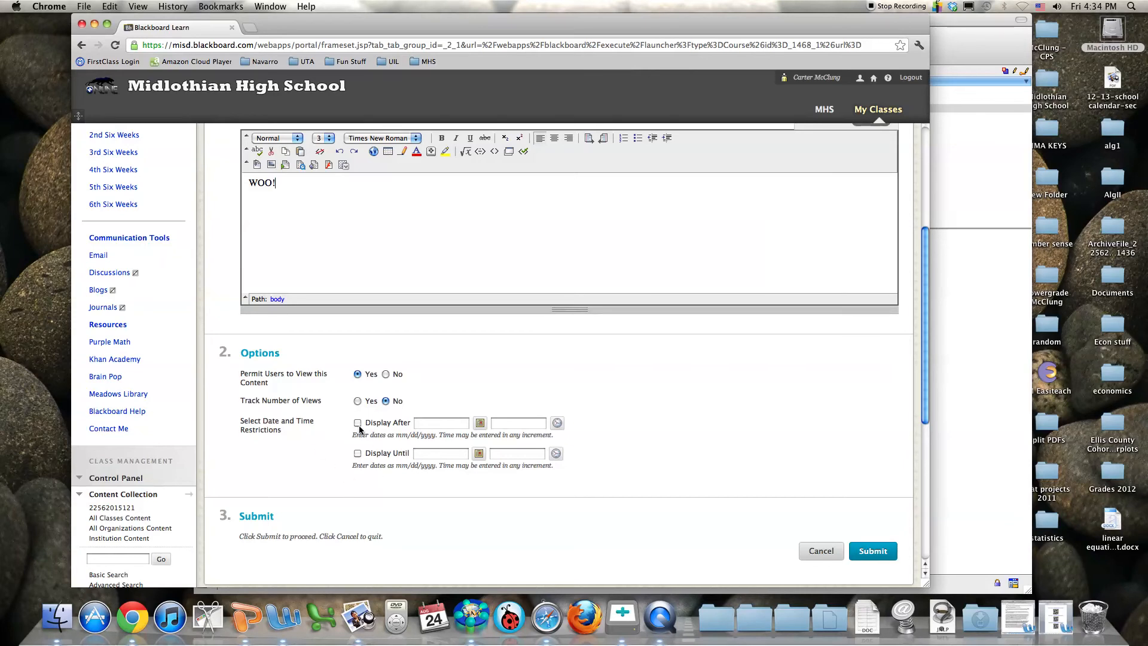
scroll(383, 443, down, 4)
click(873, 450)
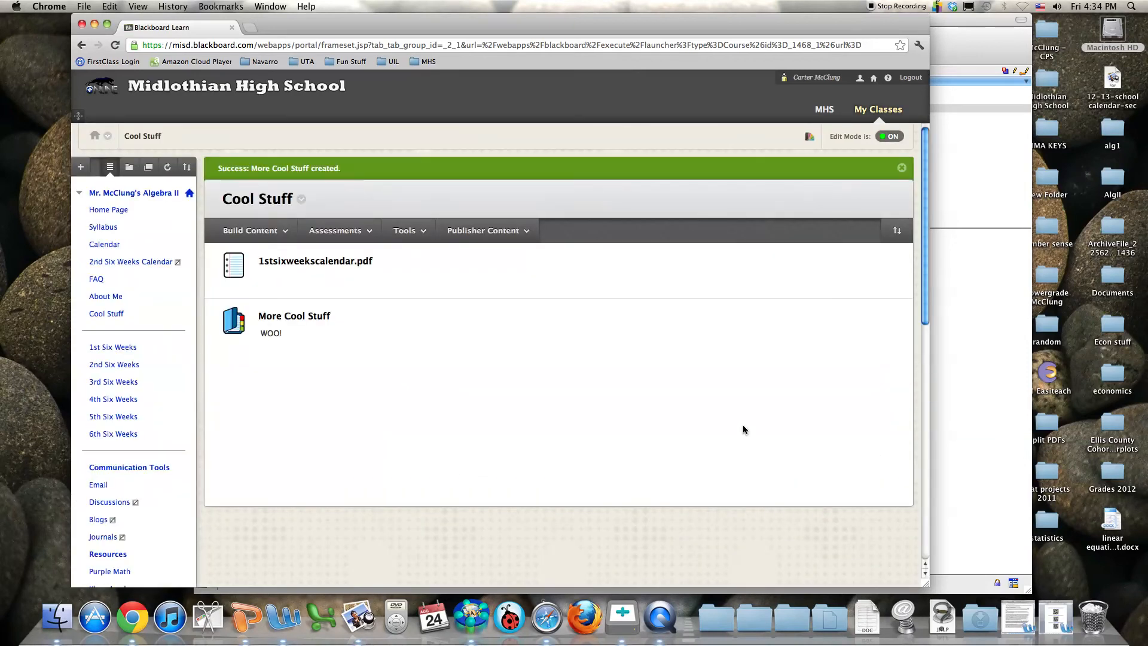
Open the More Cool Stuff folder and show its Build Content menu
click(301, 323)
click(255, 210)
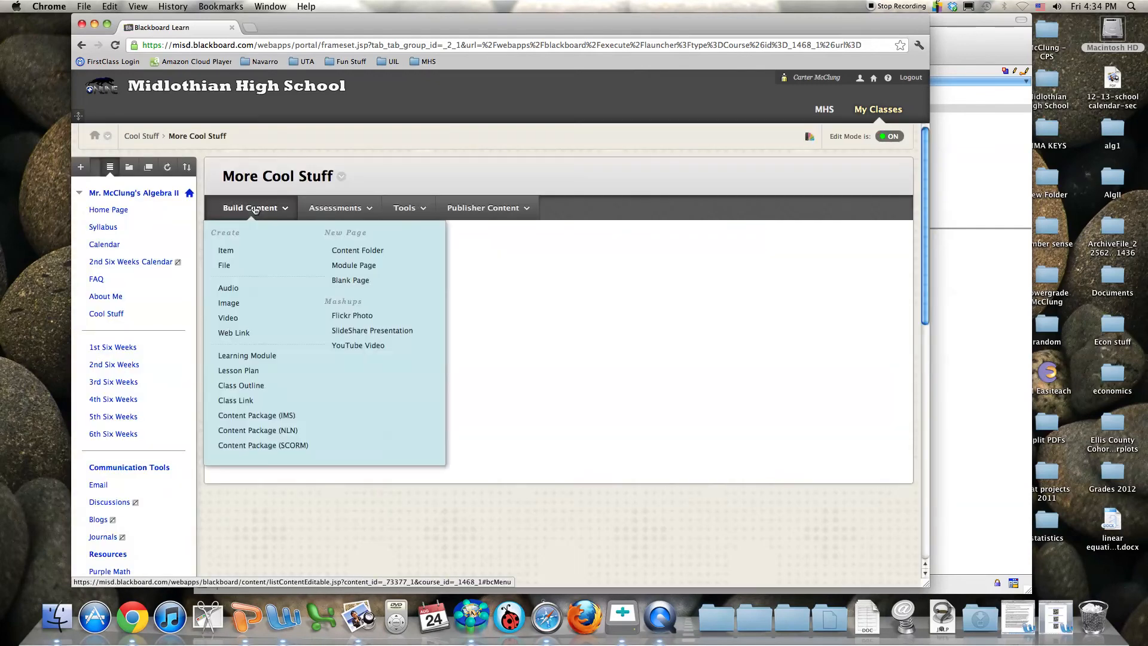
click(267, 422)
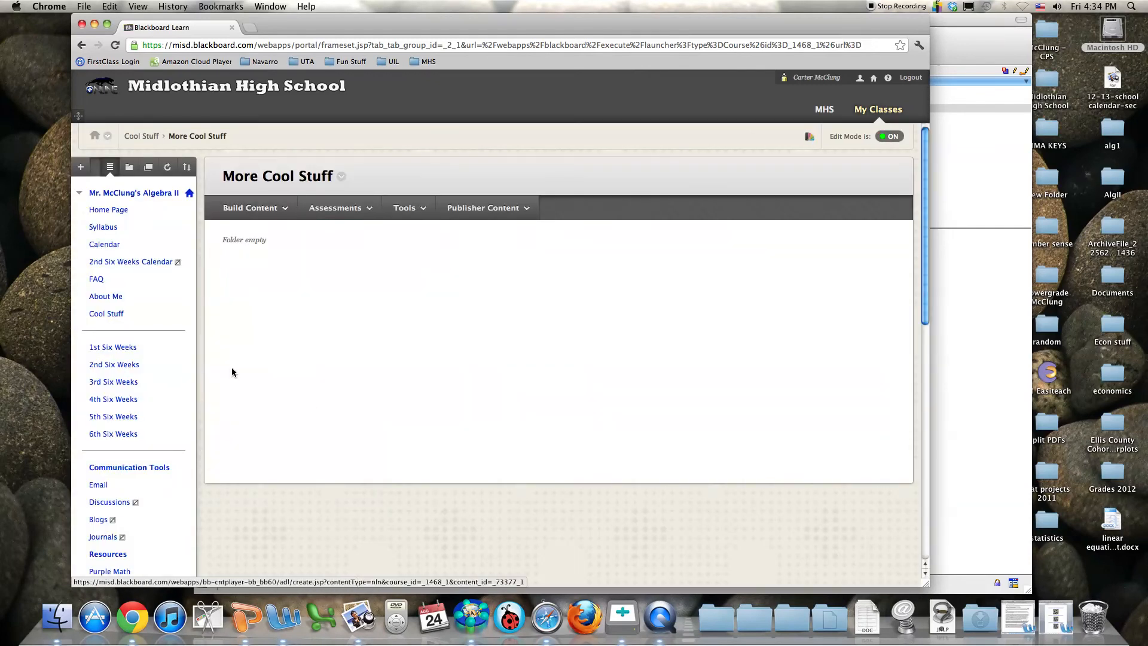
click(266, 209)
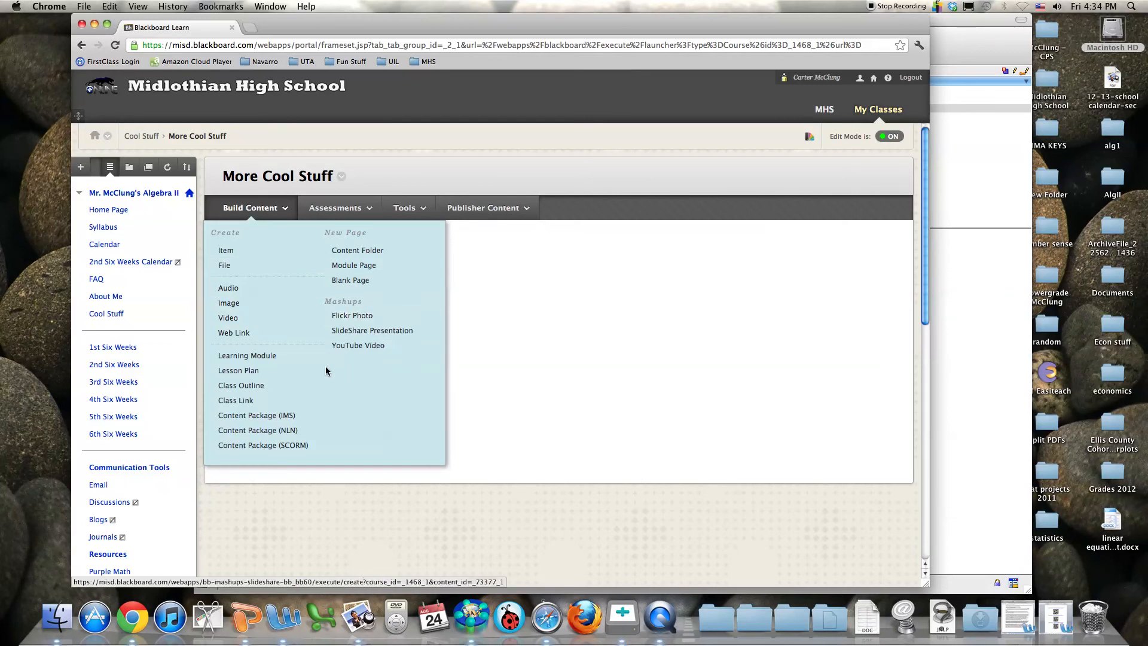
click(252, 405)
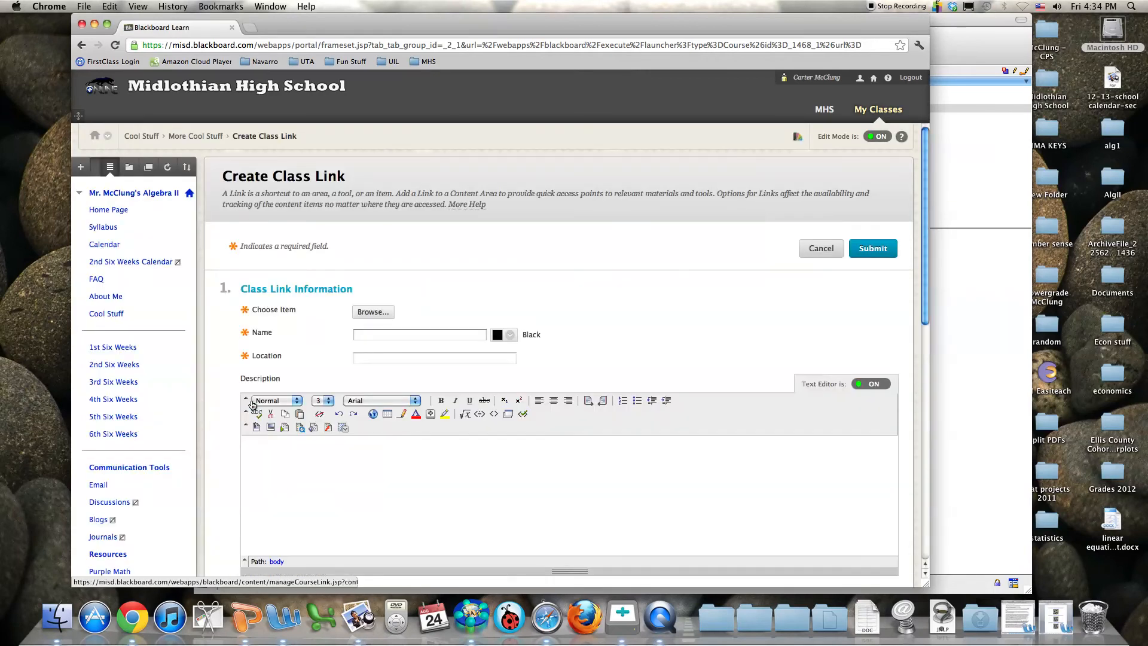
click(372, 313)
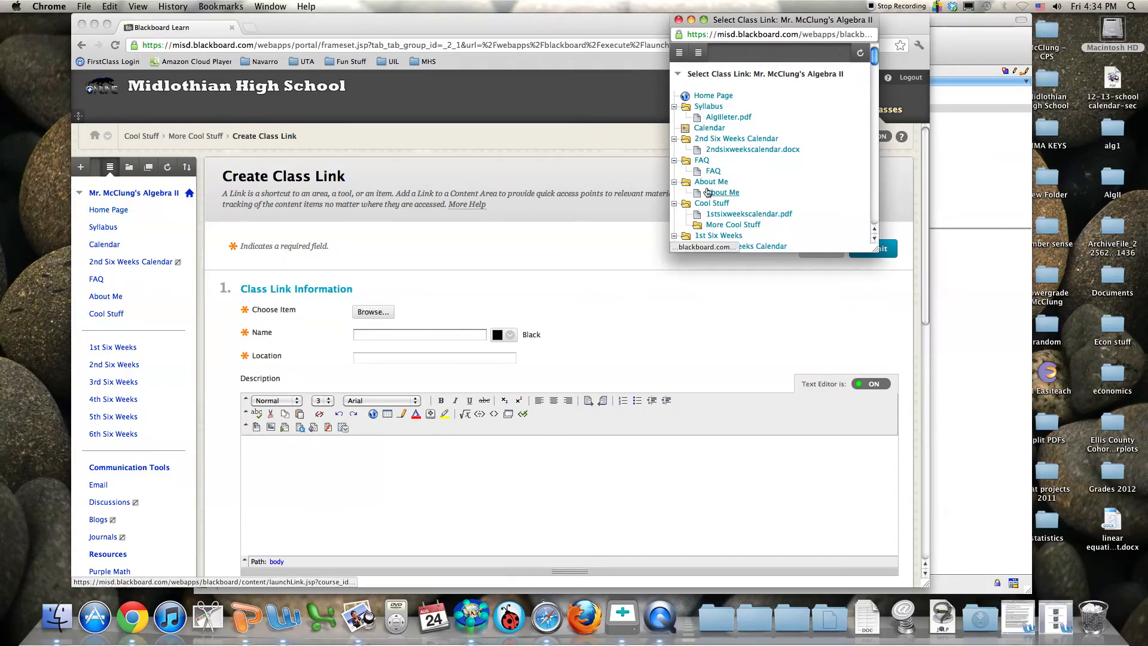
drag(874, 59, 874, 76)
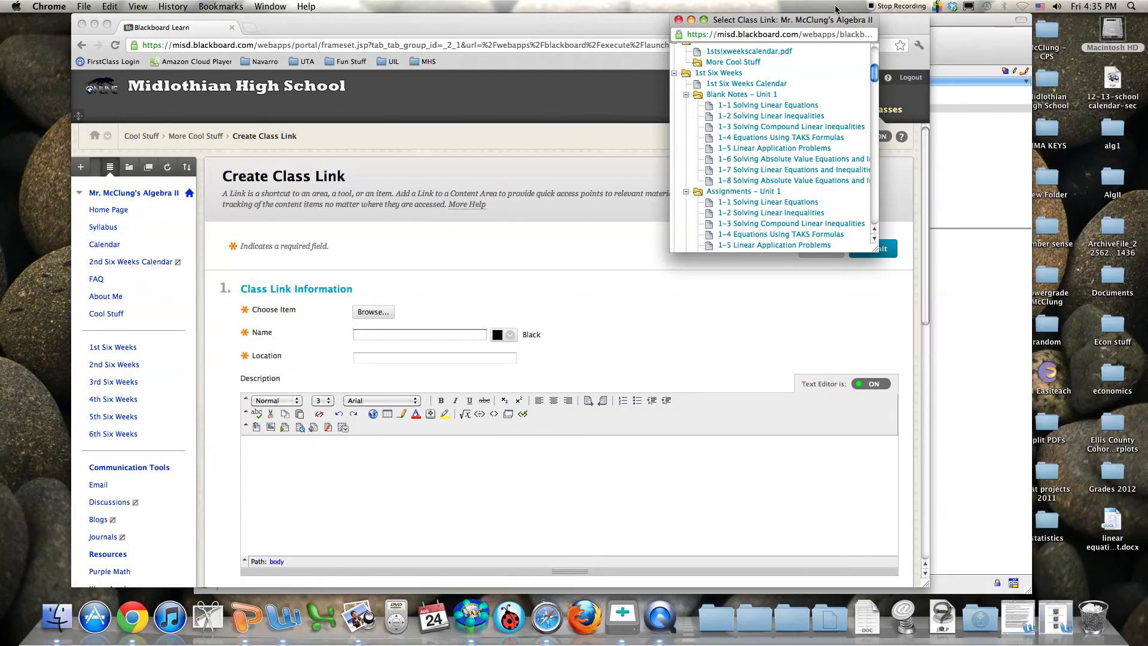
click(678, 20)
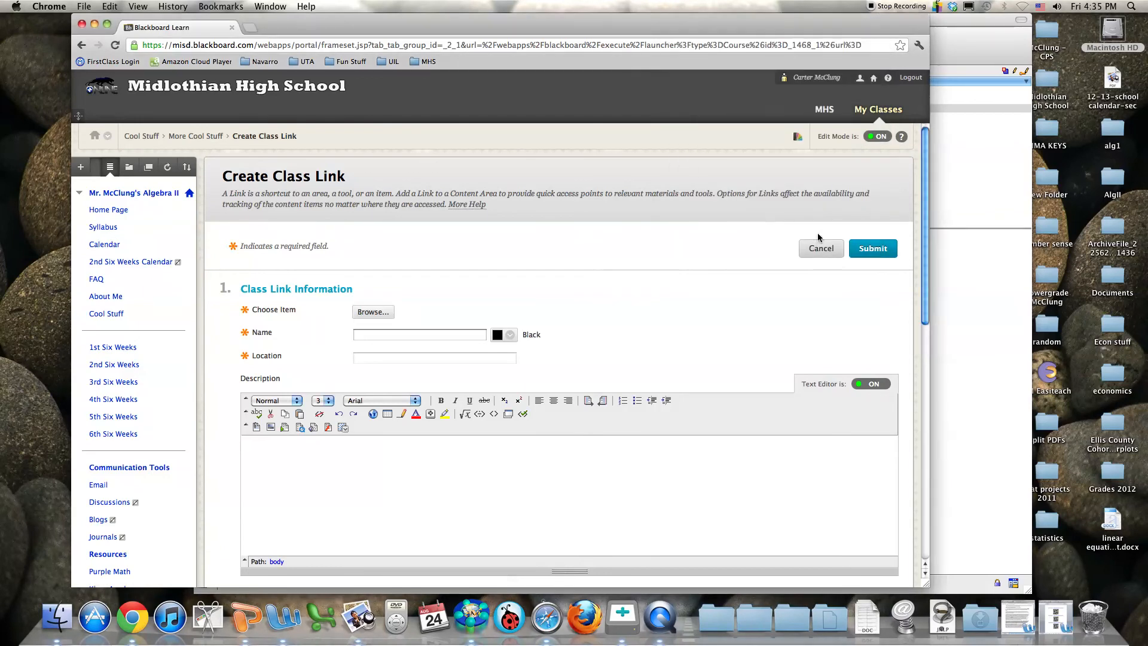
click(831, 250)
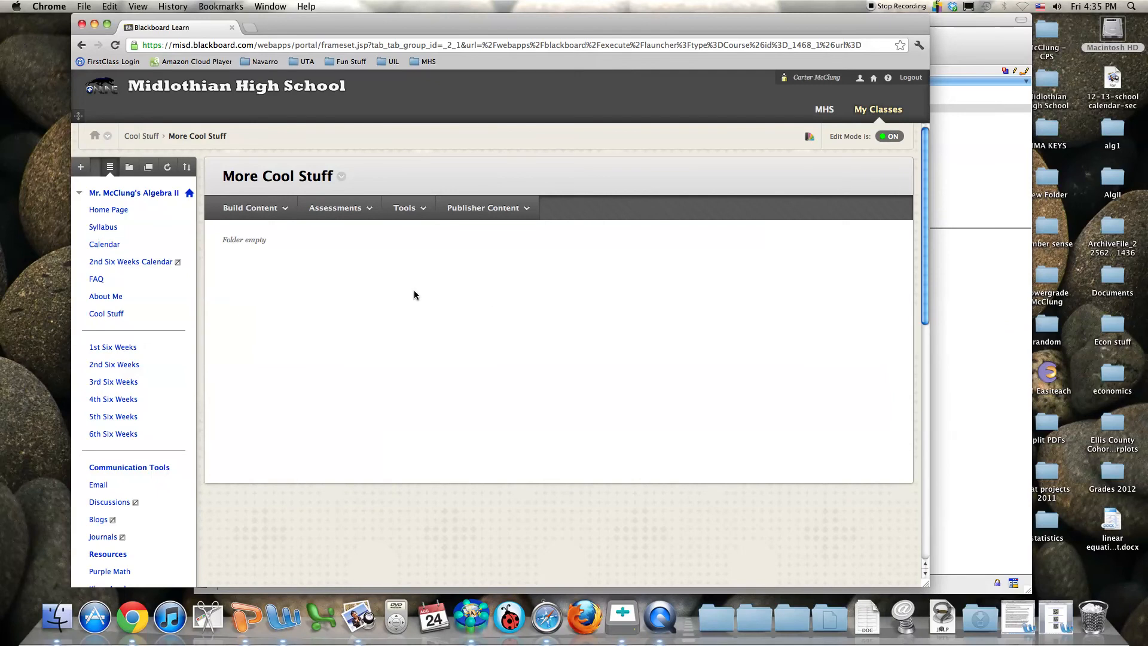
Look over the Assessments and Tools menus, then return to the Algebra II Home Page
scroll(103, 324, down, 4)
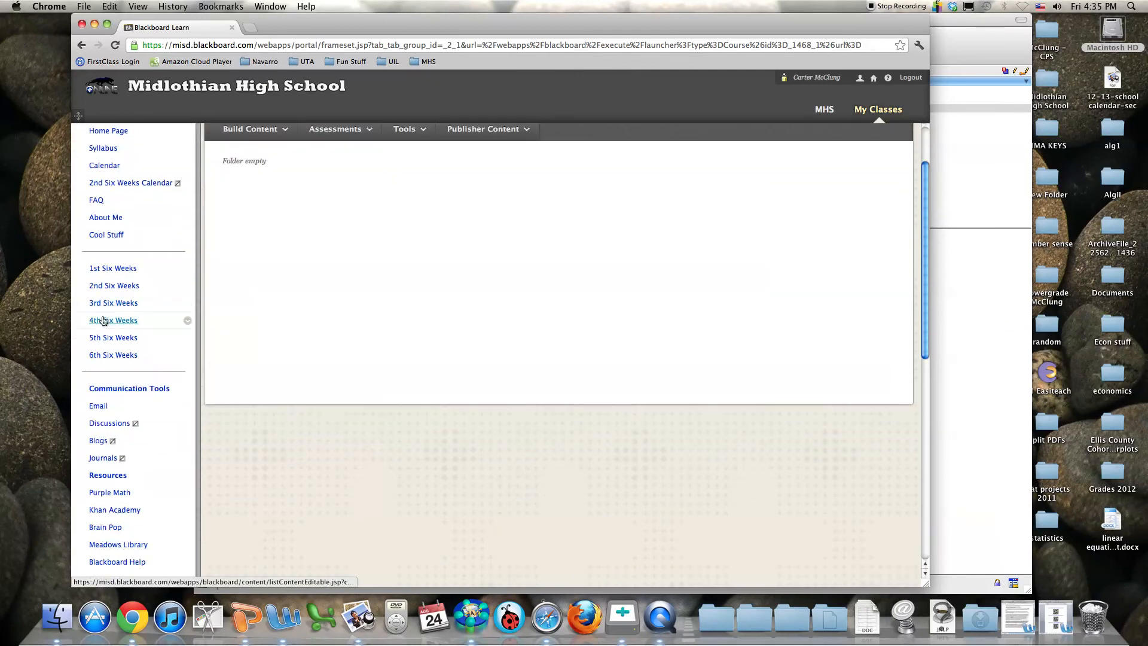
scroll(104, 326, up, 4)
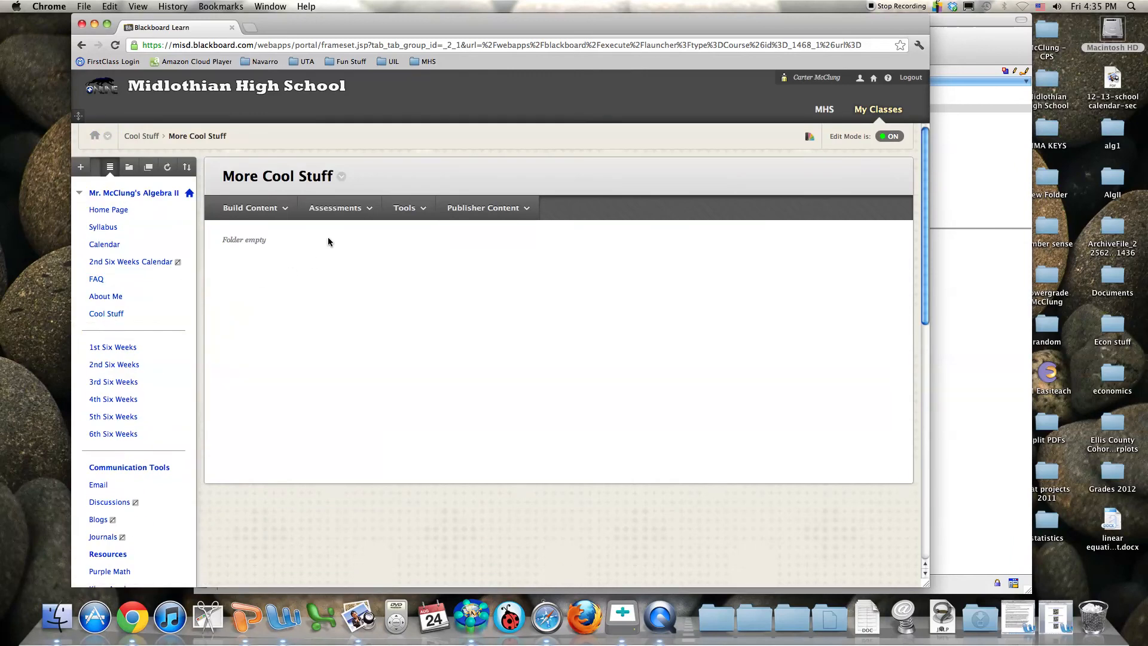
click(352, 209)
click(428, 208)
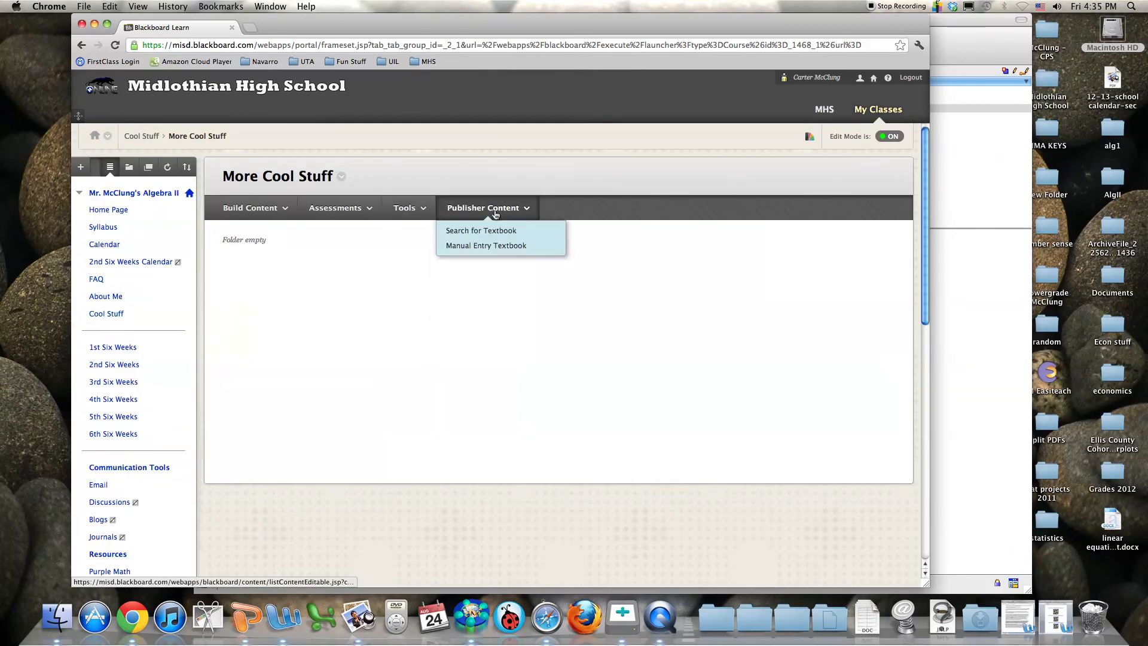
mouse_move(241, 207)
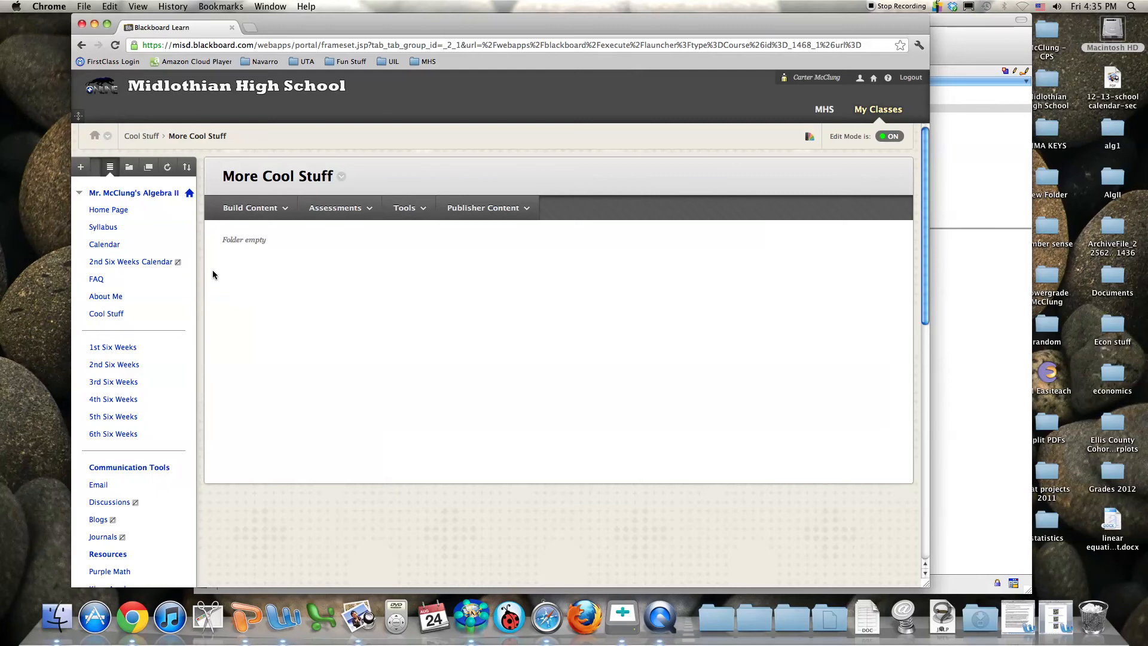
click(118, 210)
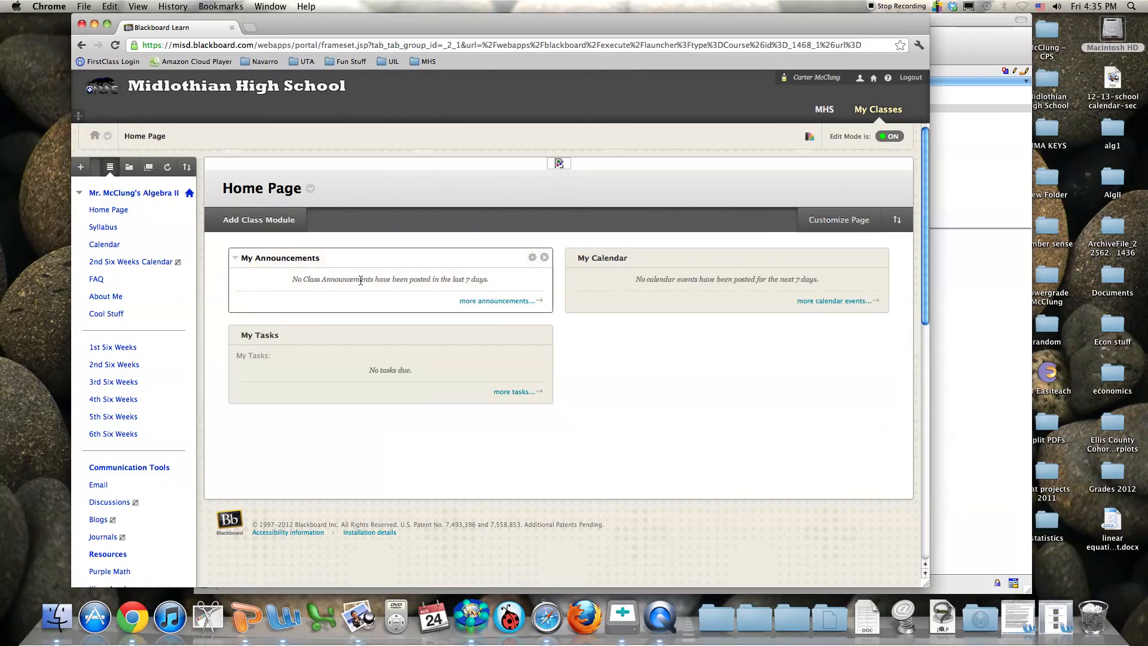
Expand Control Panel > Class Tools to reveal Announcements, Blogs and Class Calendar
scroll(277, 299, down, 1)
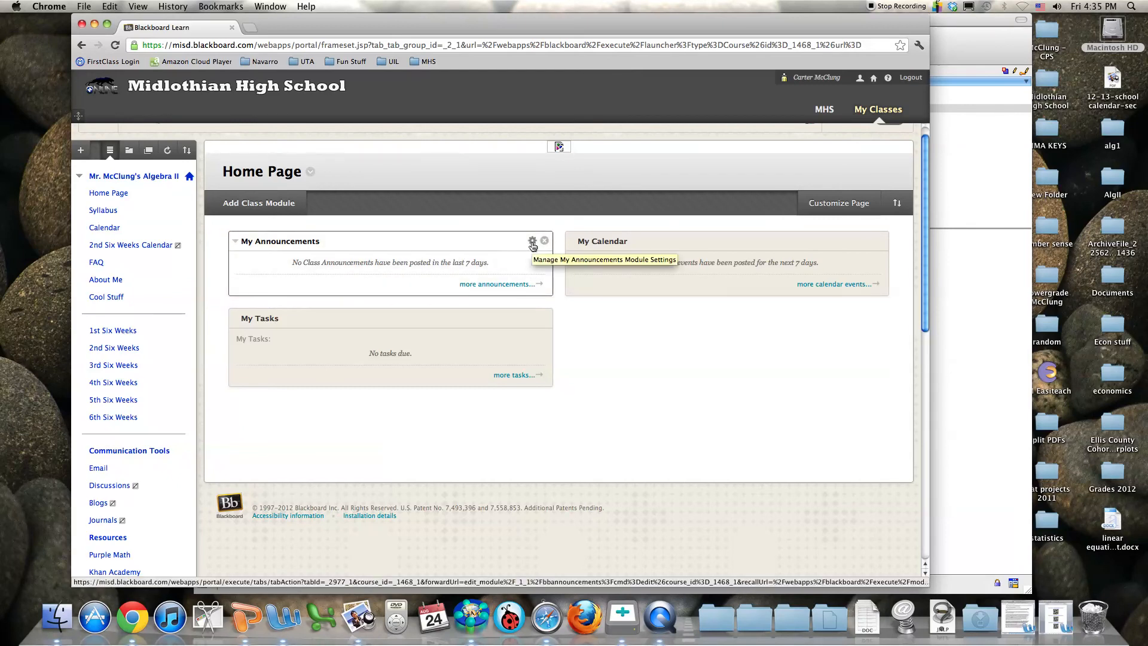
scroll(160, 319, down, 1)
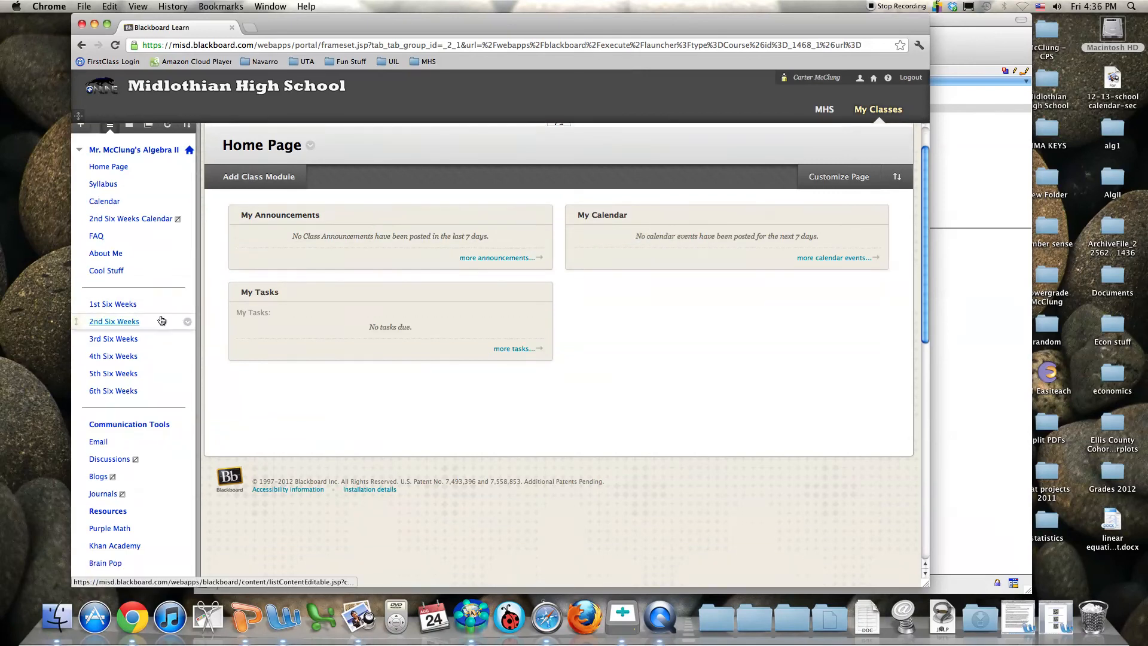
scroll(160, 319, down, 10)
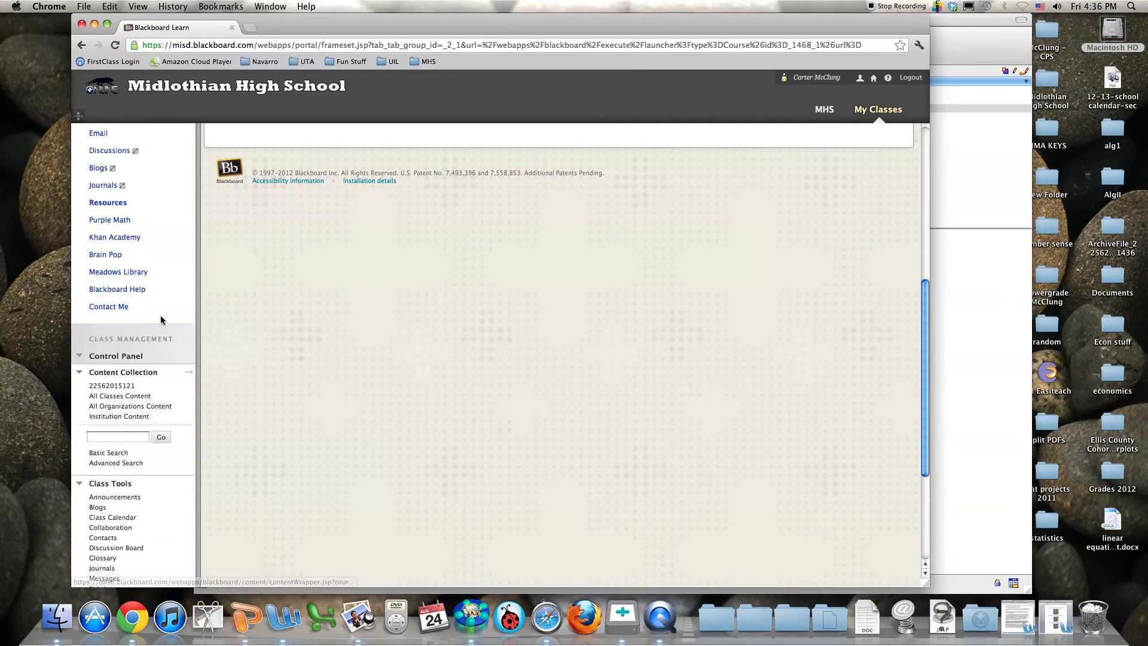
click(81, 373)
click(81, 357)
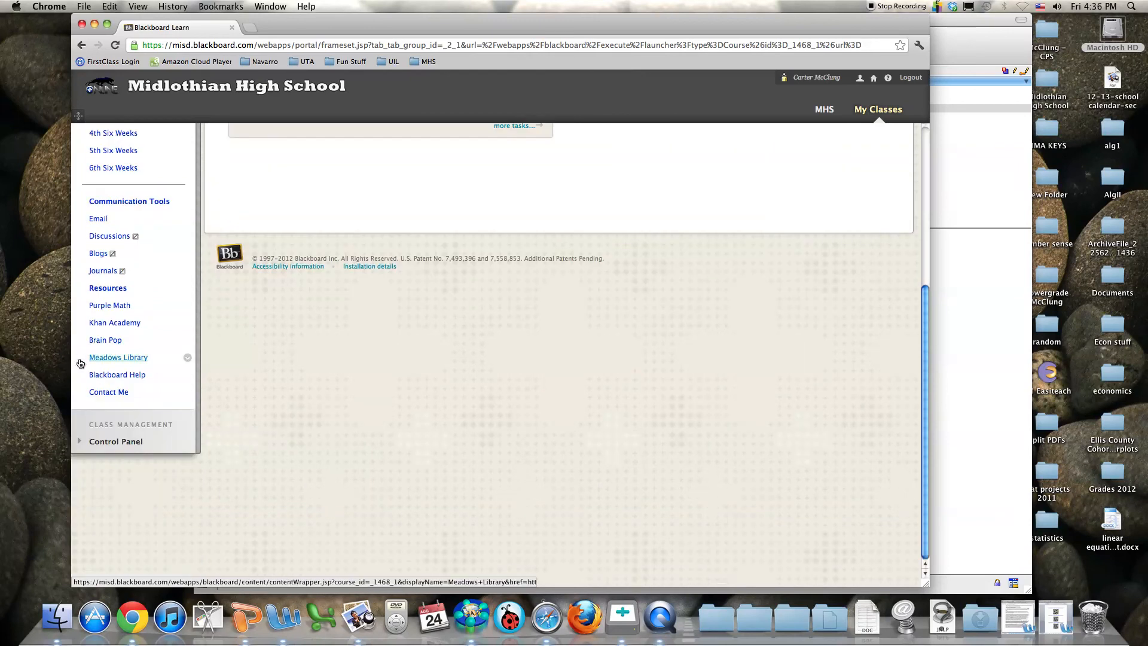
scroll(95, 232, up, 7)
scroll(95, 311, down, 7)
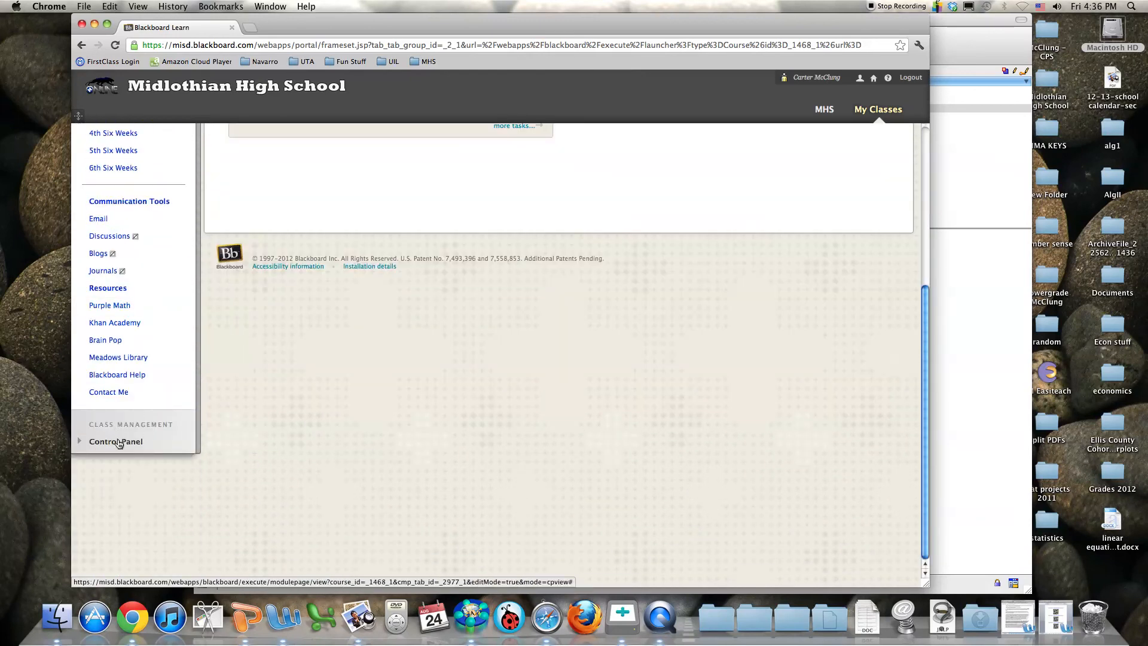
click(79, 444)
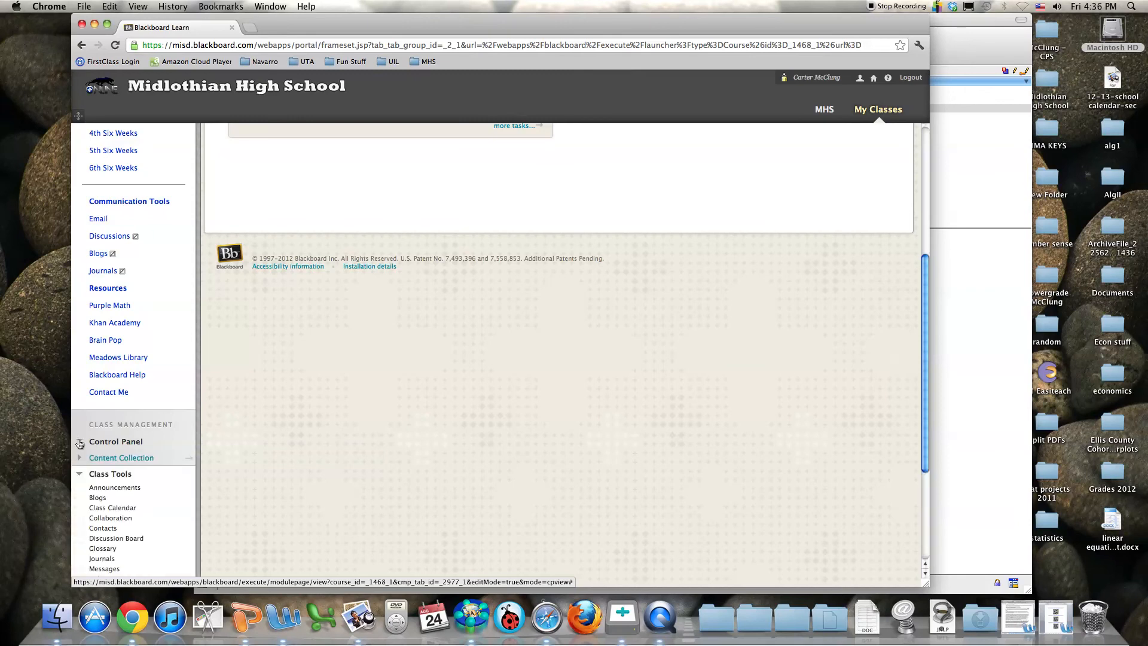
click(79, 473)
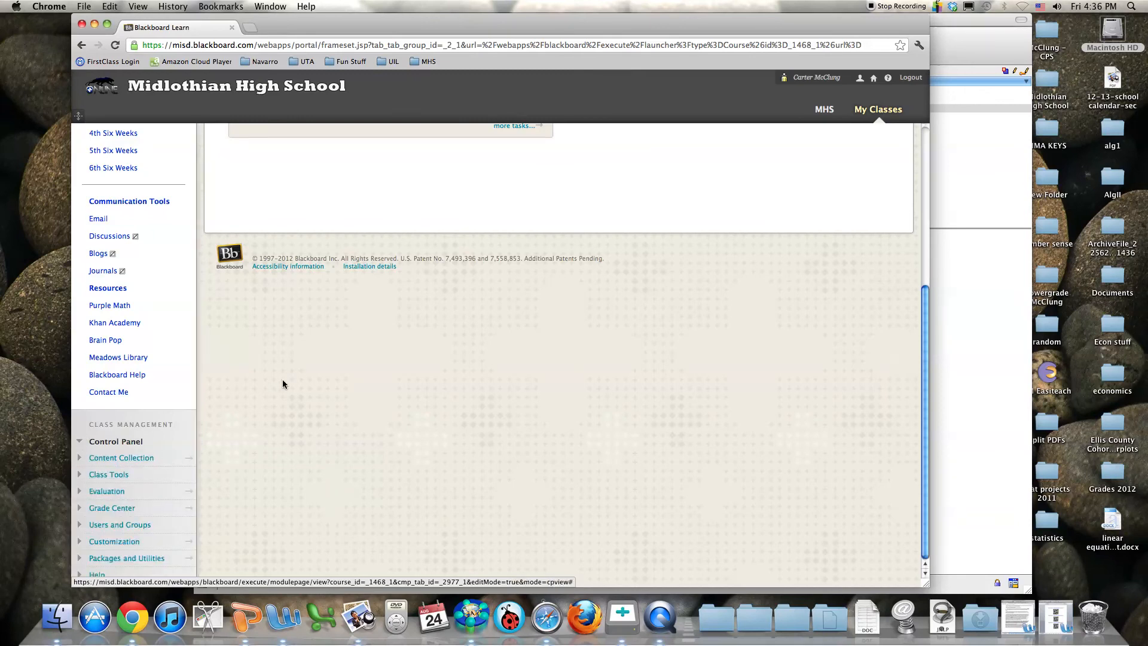
click(80, 476)
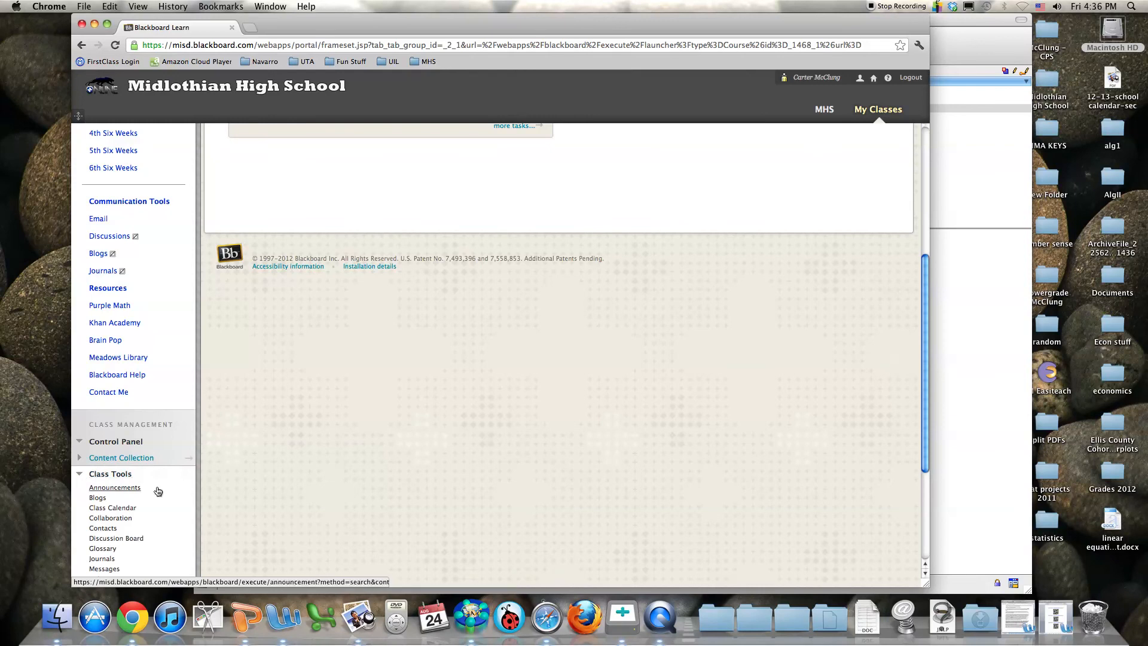
scroll(219, 489, down, 3)
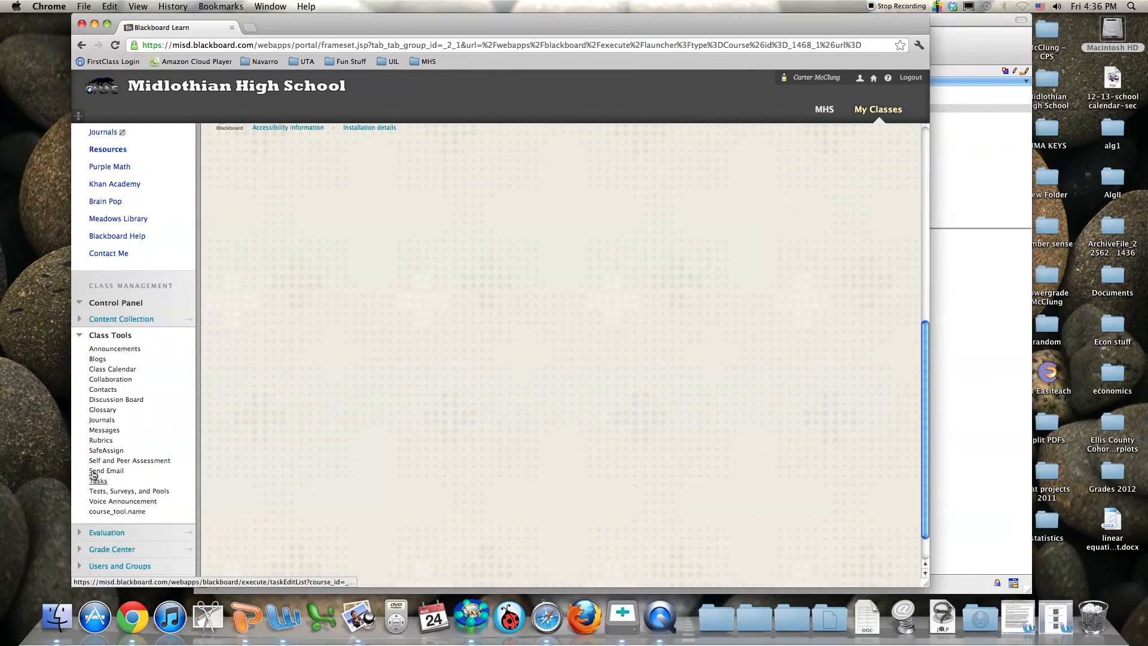
Open the Algebra II Announcements page and review posts like Review Answers and Homework 3-26
click(103, 351)
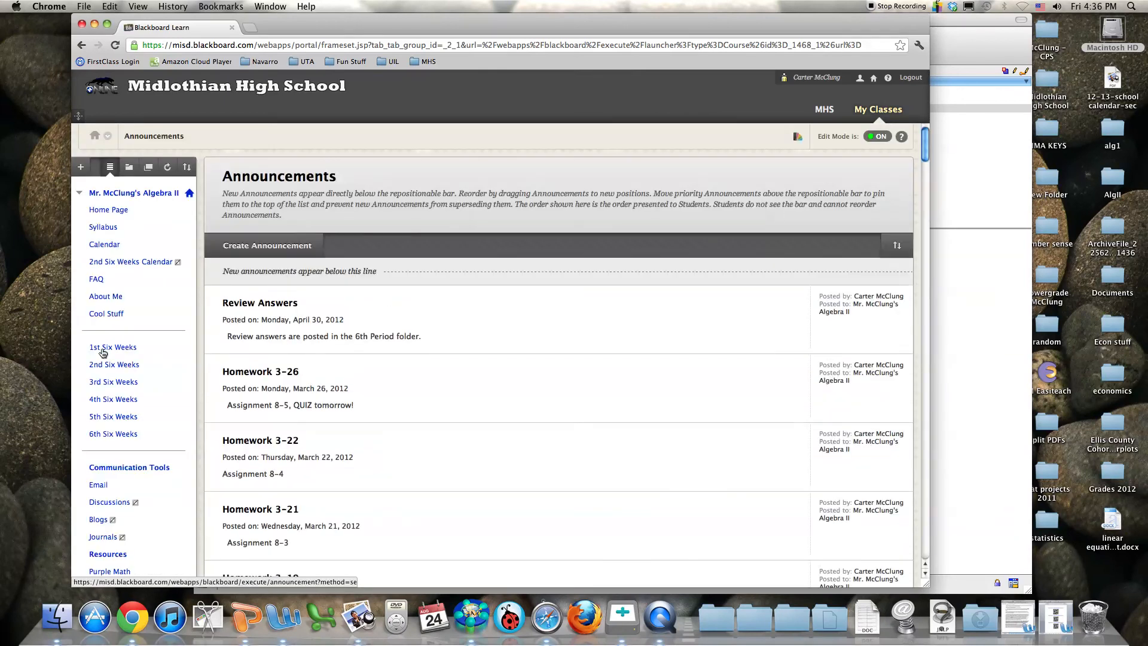
scroll(303, 308, down, 5)
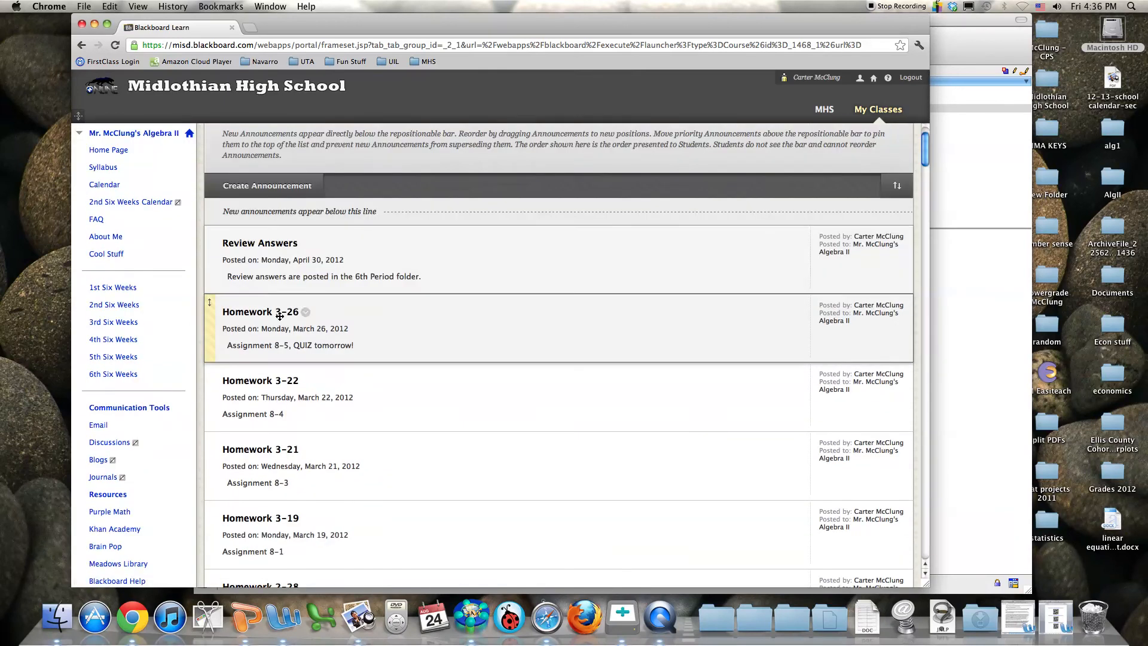
scroll(335, 345, up, 3)
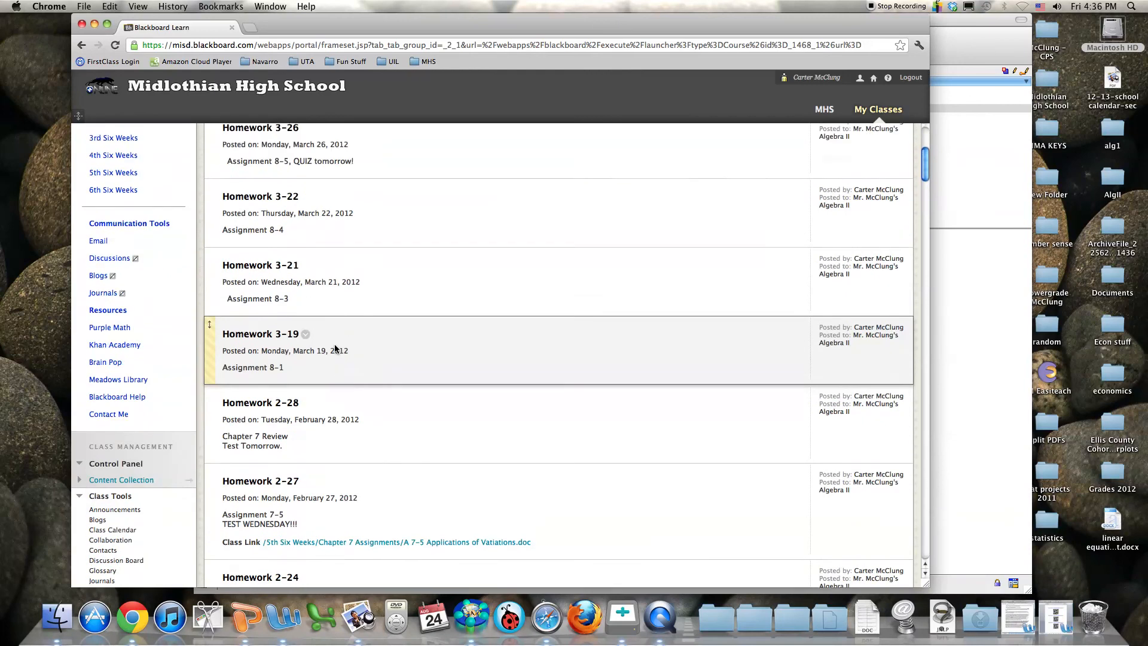
scroll(335, 348, up, 2)
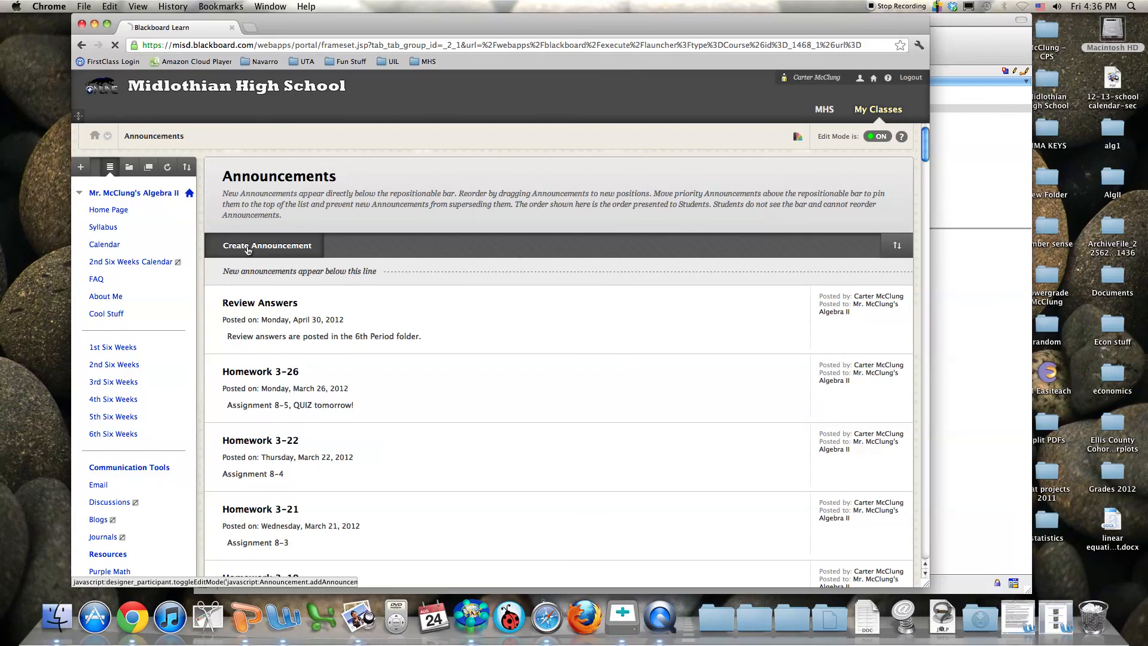
Start a new announcement with subject 'School's Back!!!' and message 'asdfasdfxasdfasdf'
click(248, 248)
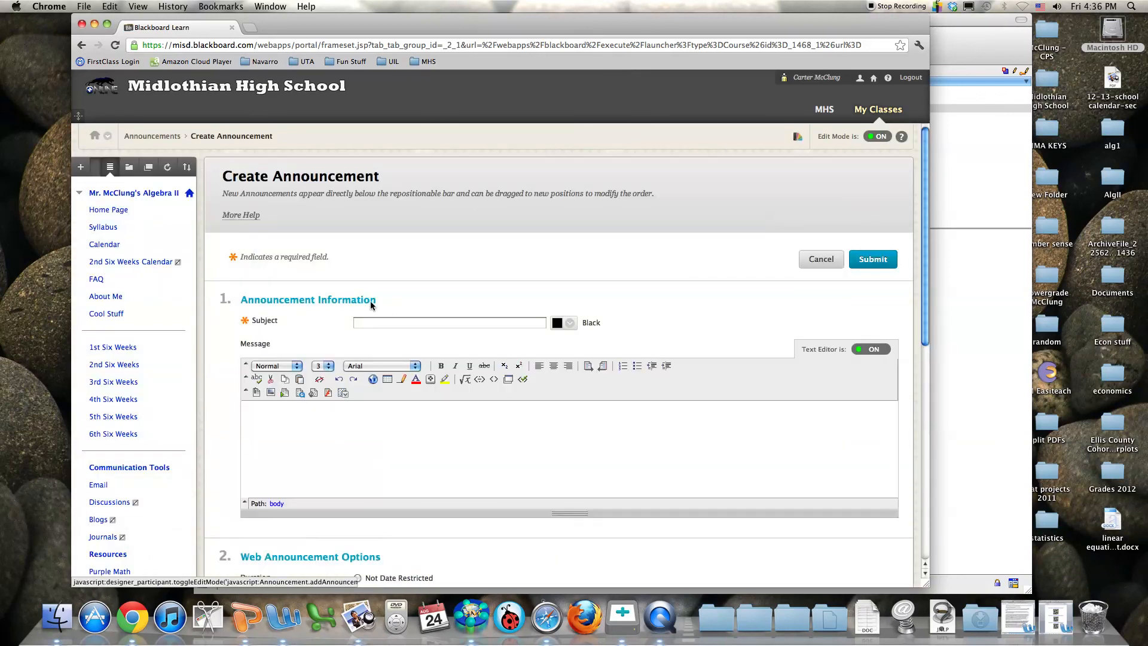
click(387, 322)
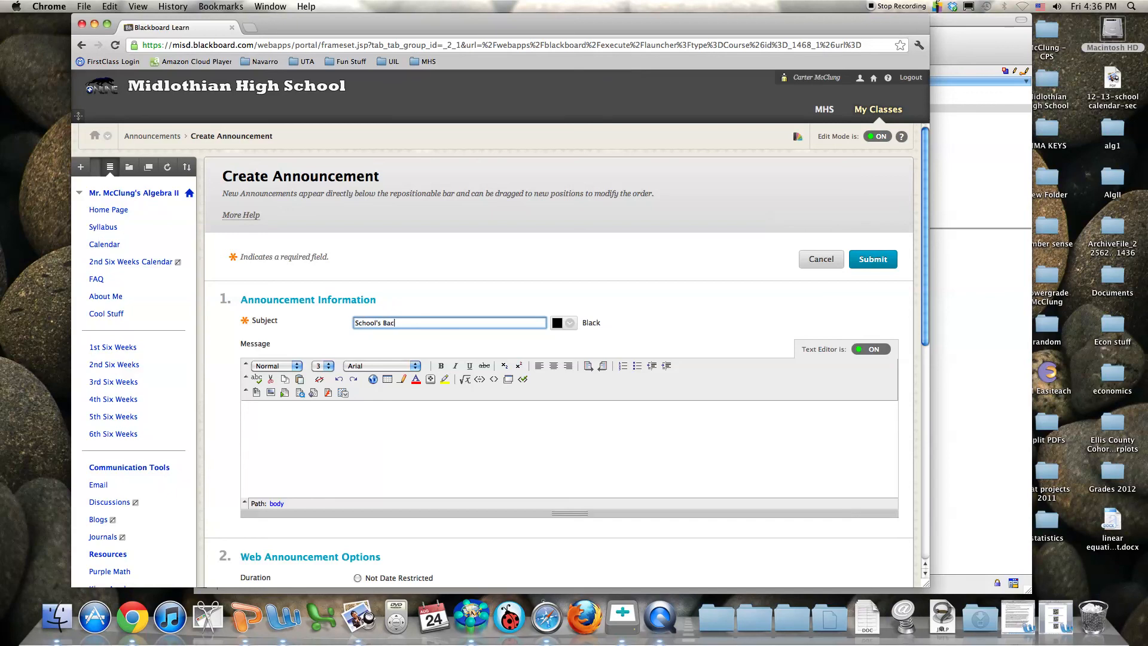
click(445, 469)
text(asdfasdfxasdfasdf)
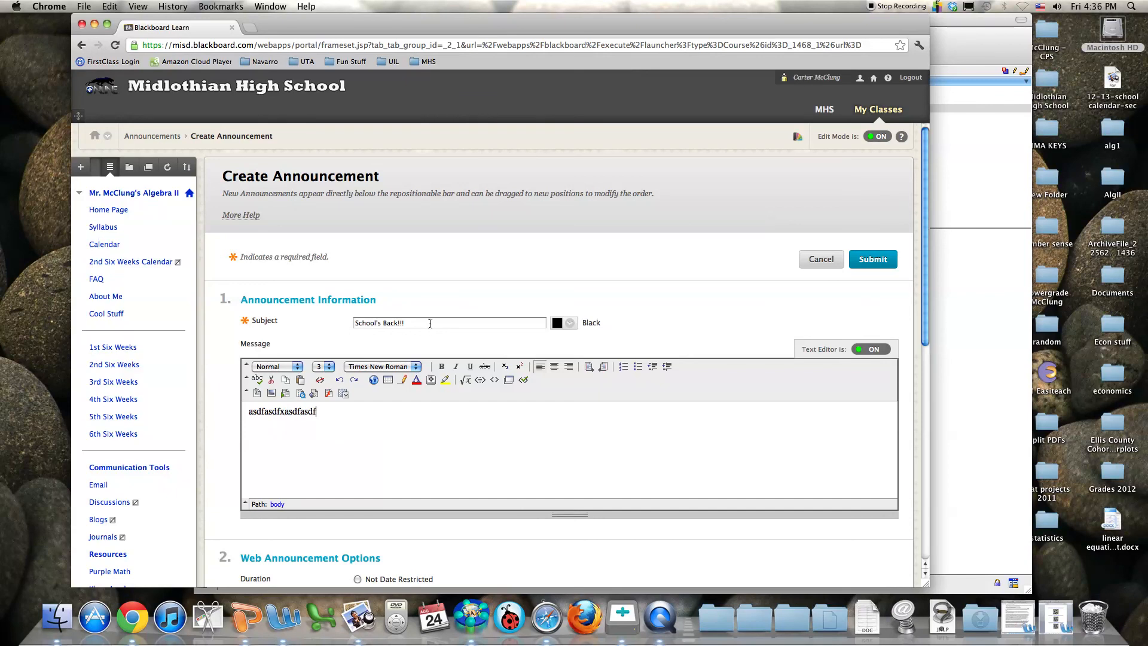
Set the announcement's Web Announcement duration to Not Date Restricted
scroll(393, 325, down, 8)
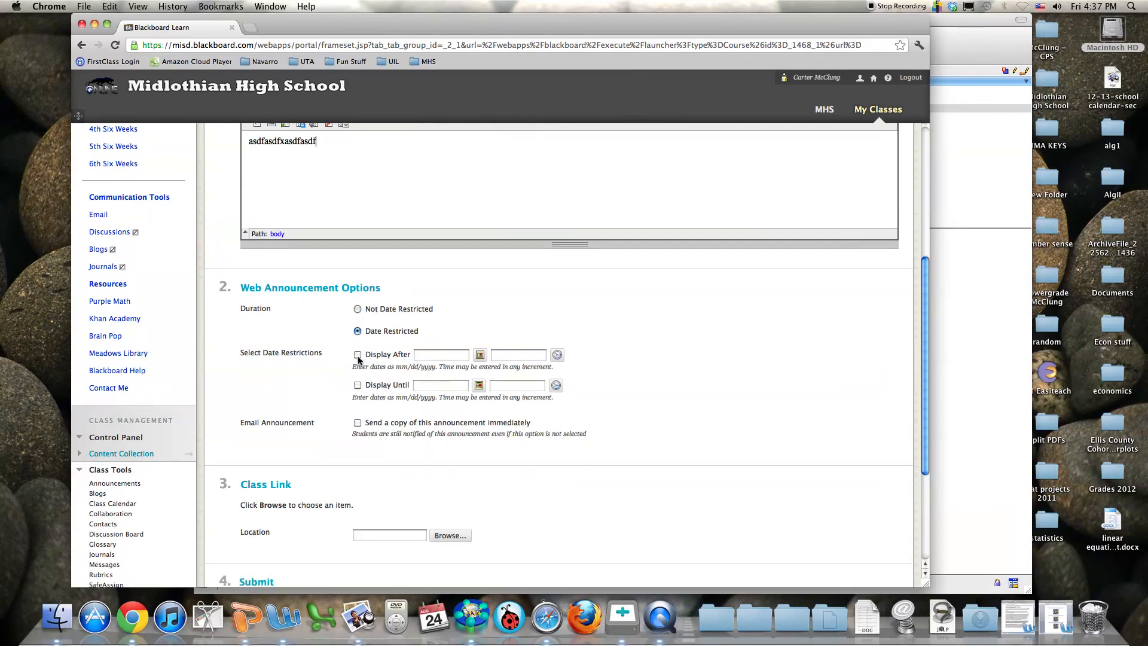
scroll(358, 361, up, 1)
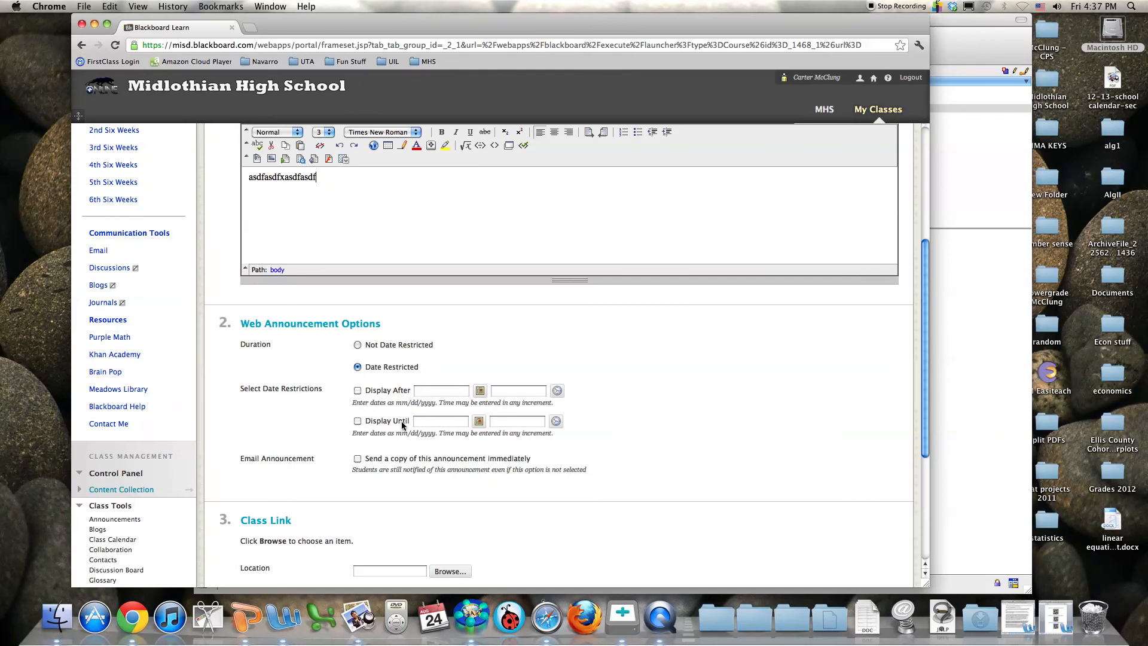
click(358, 344)
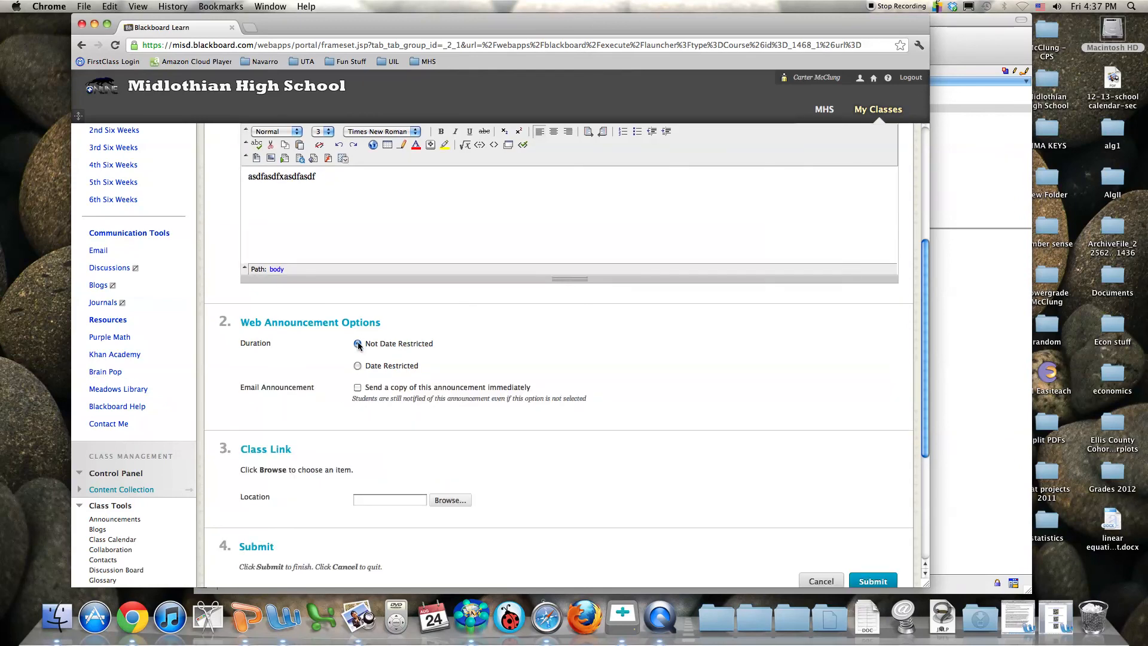
scroll(445, 344, down, 3)
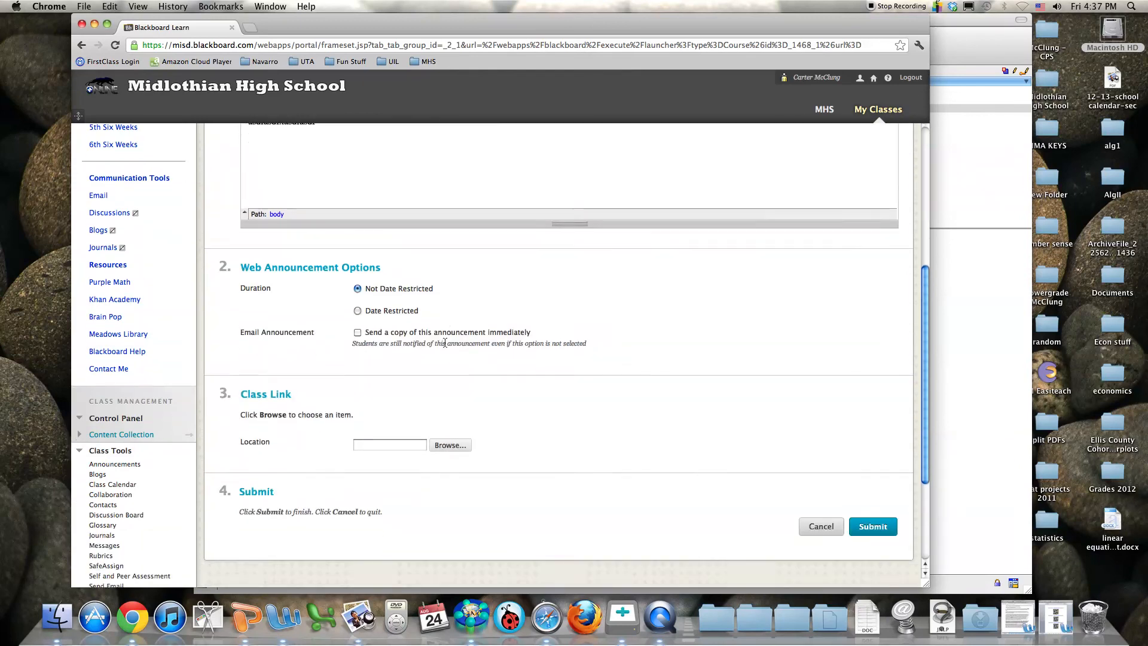
scroll(445, 345, up, 10)
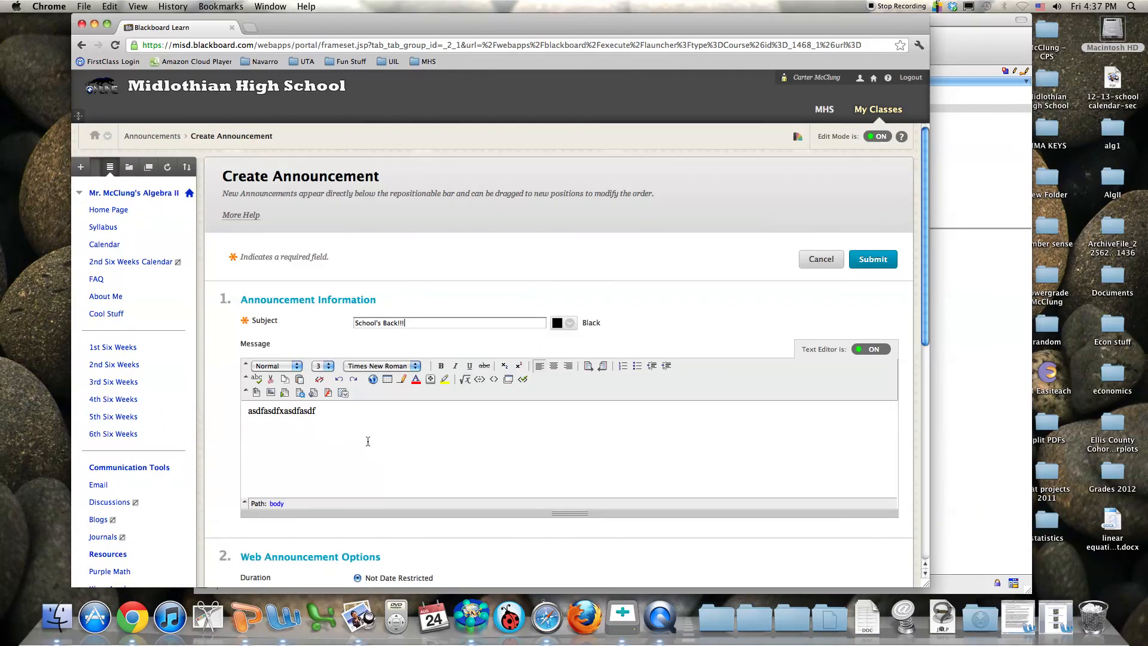
click(318, 410)
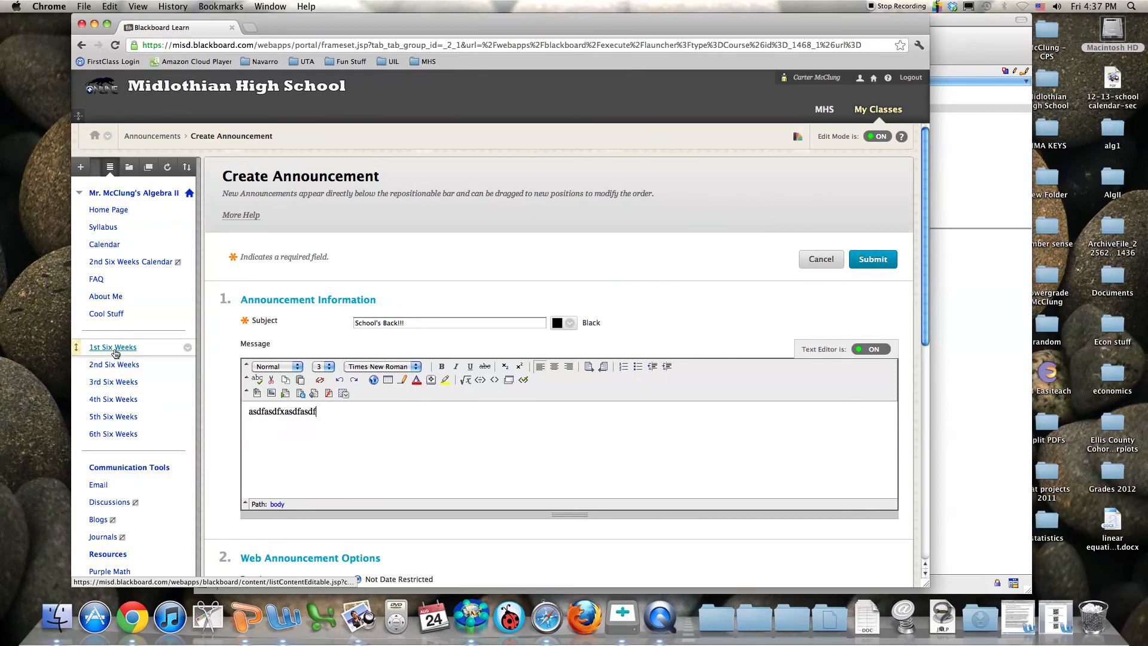
scroll(350, 421, down, 3)
scroll(338, 359, down, 5)
scroll(342, 331, up, 5)
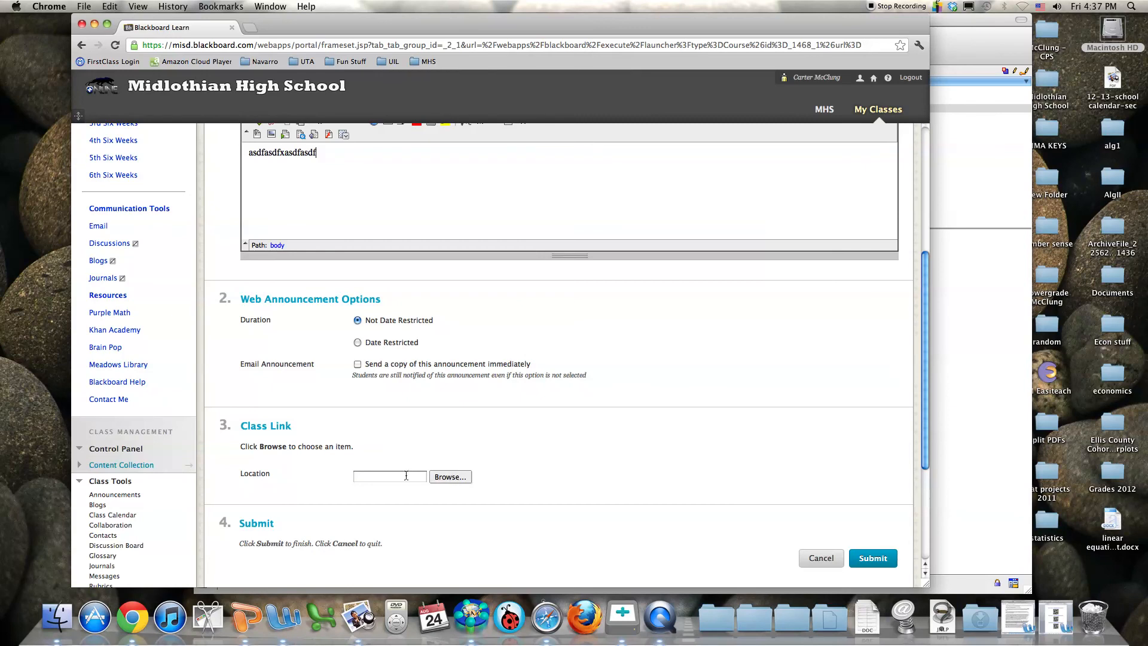
Class-link Cool Stuff/1stsixweekscalendar.pdf to the announcement and submit it
click(447, 477)
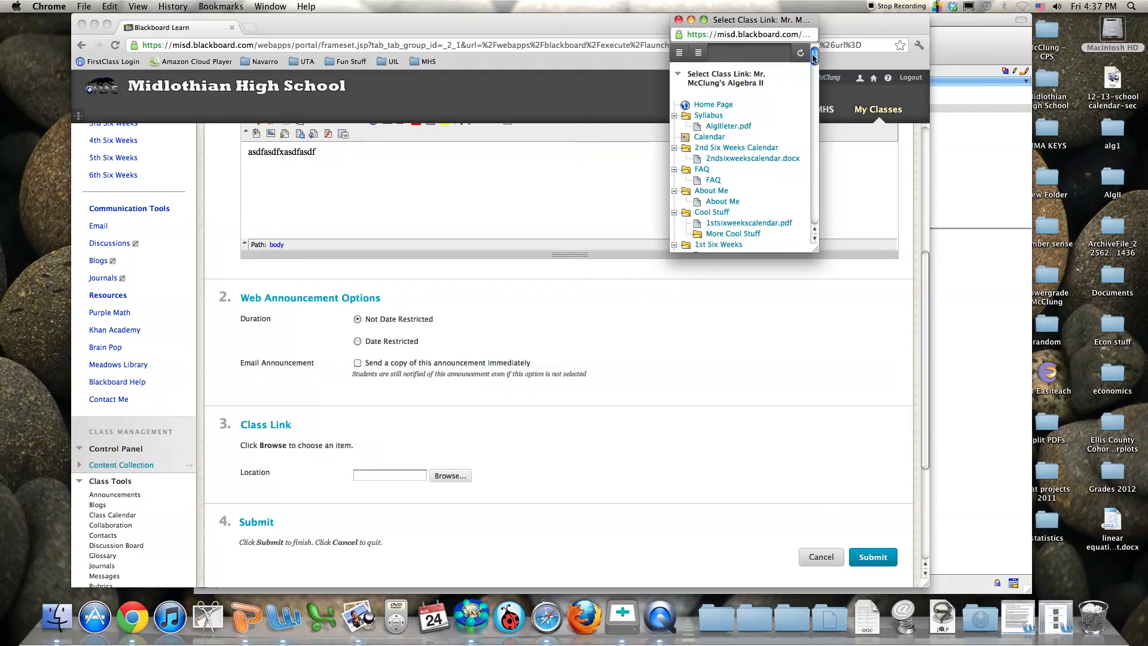
scroll(748, 132, down, 3)
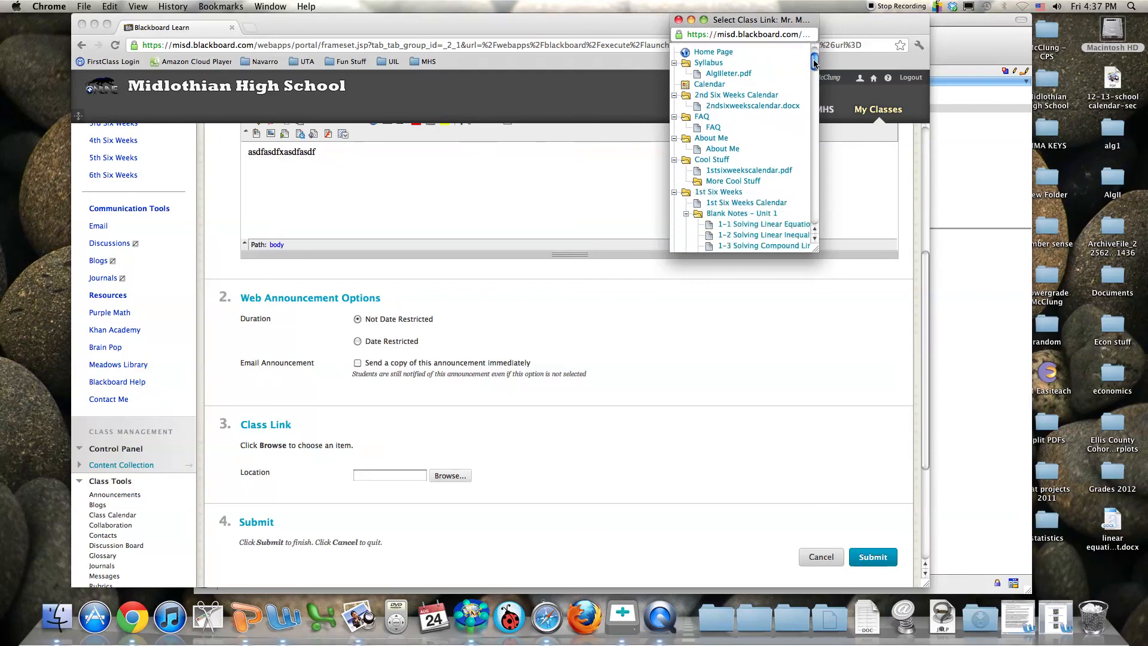
click(728, 171)
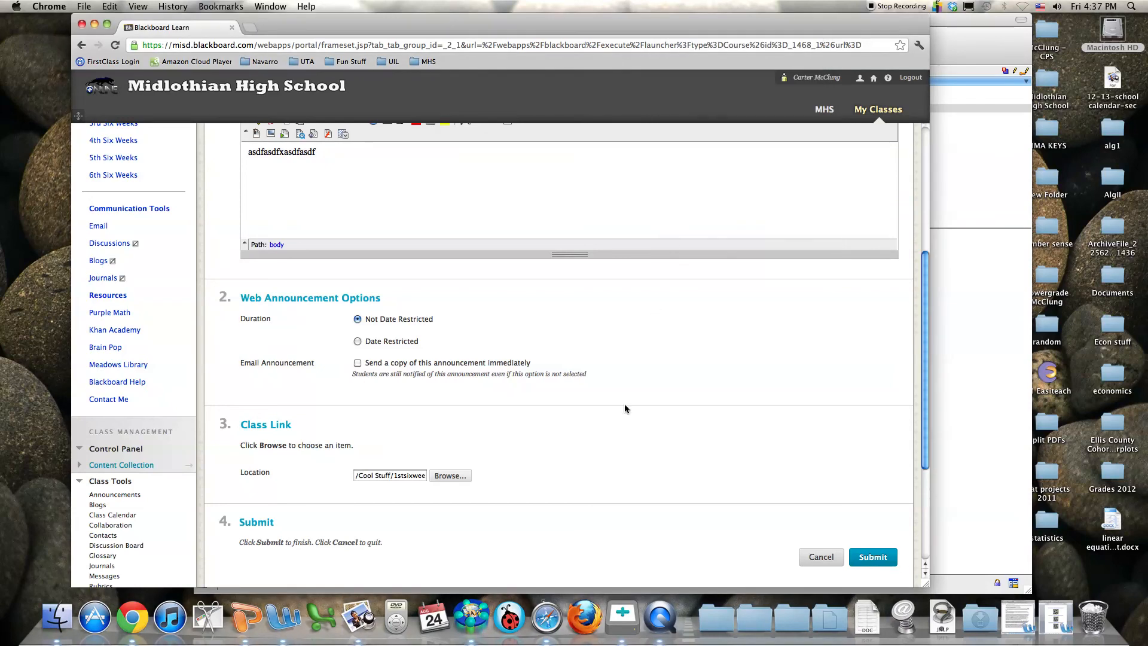
scroll(487, 475, up, 5)
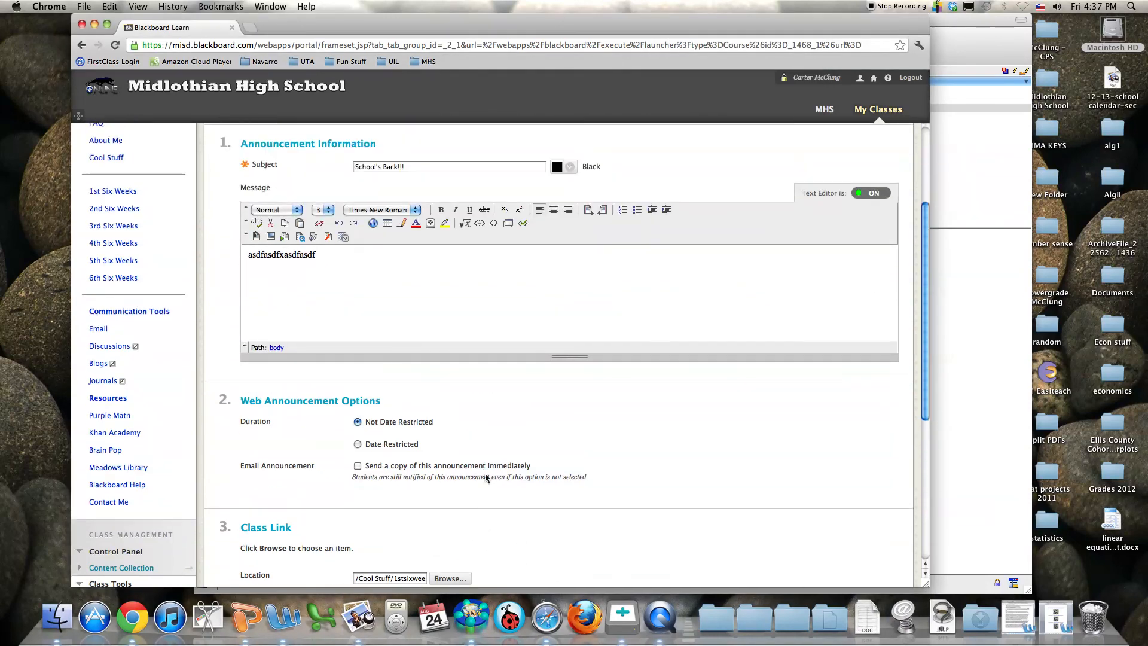
scroll(372, 352, down, 8)
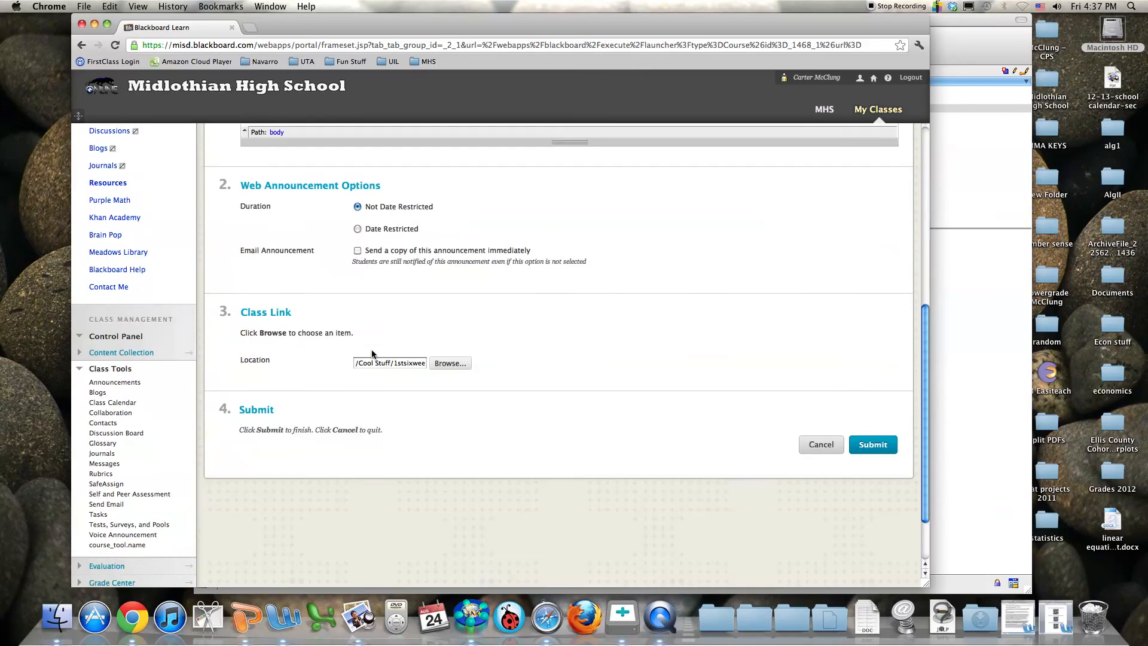
click(865, 448)
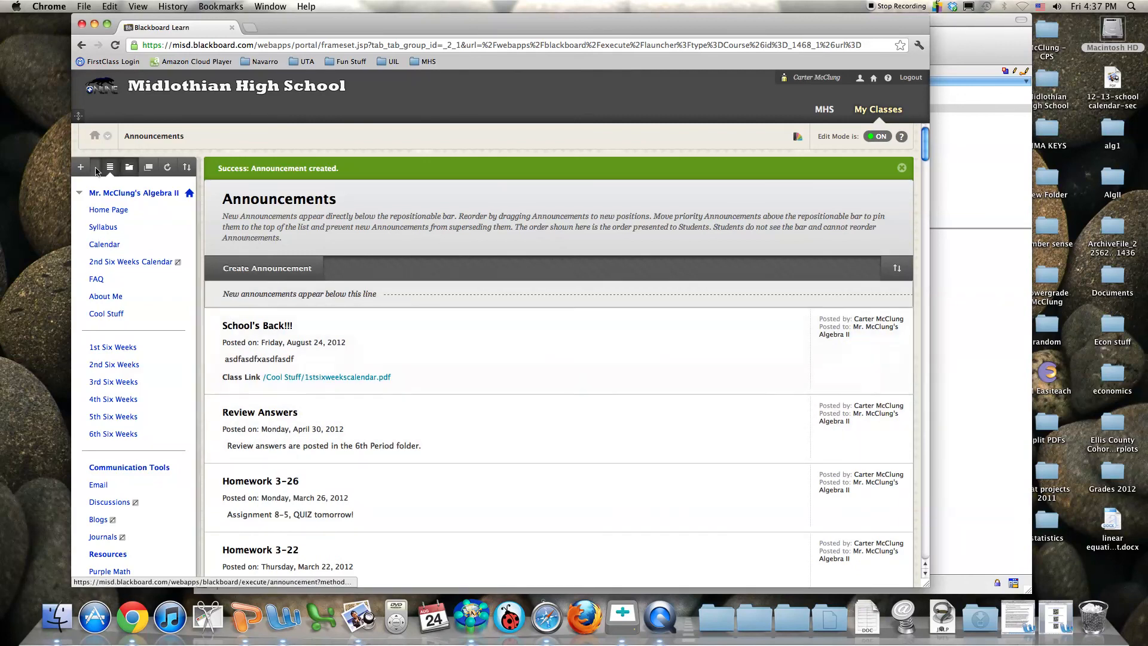
click(100, 210)
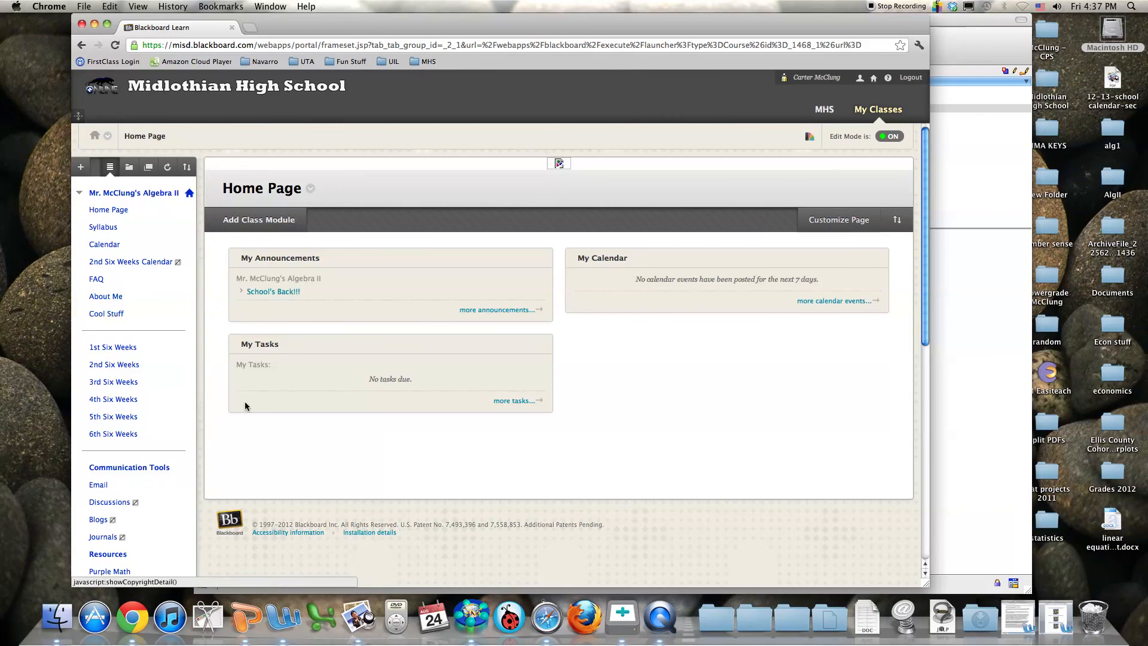
click(269, 293)
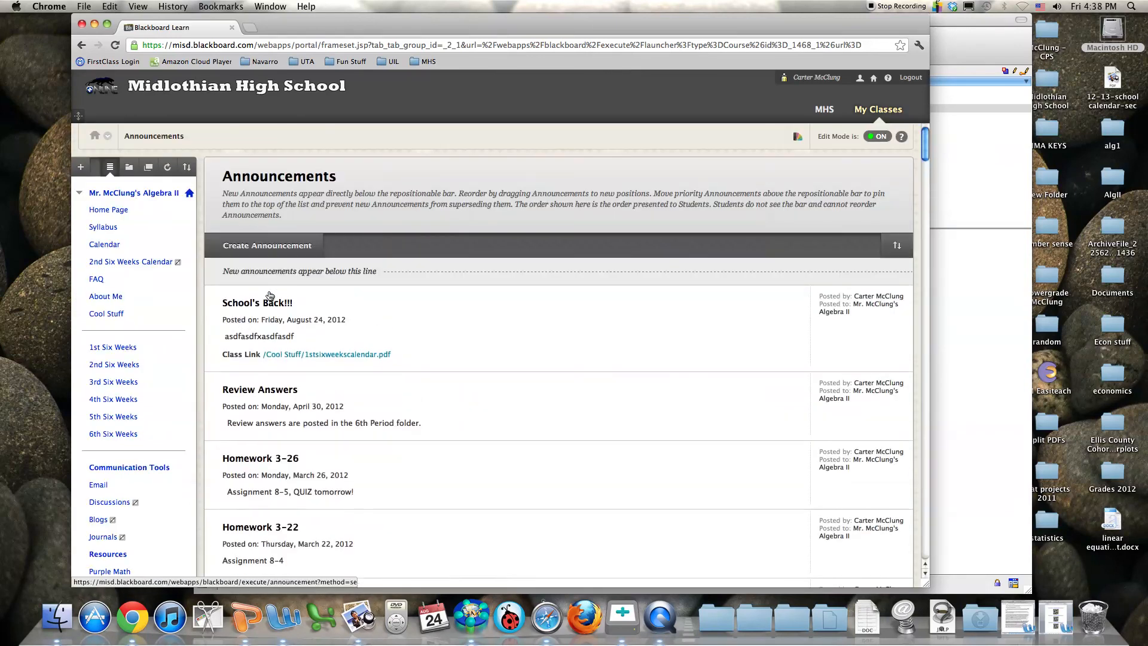
Open the linked 1stsixweekscalendar.pdf and scroll through the MISD First 6-weeks Projections calendar
click(354, 357)
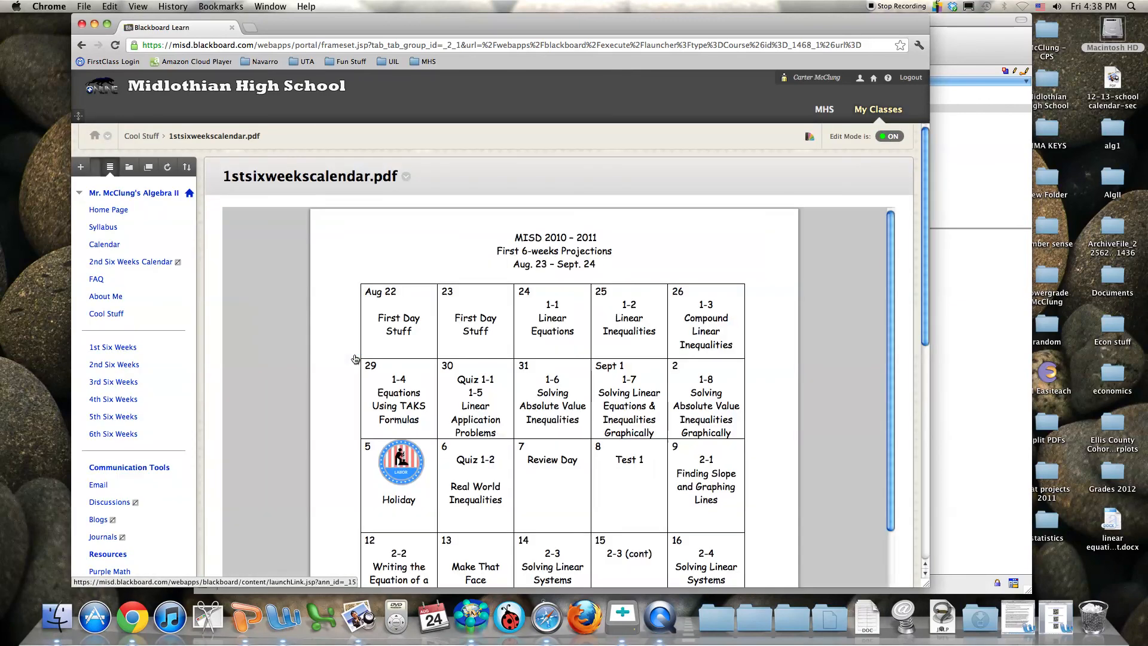
scroll(399, 343, down, 5)
scroll(418, 335, up, 5)
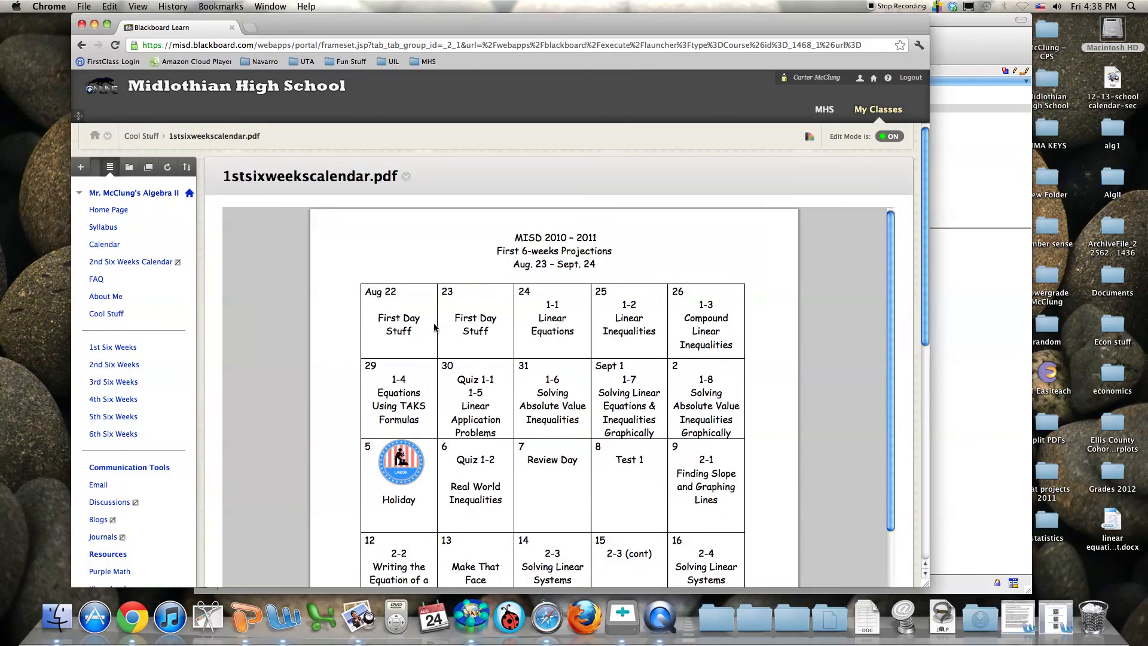
scroll(432, 327, down, 5)
scroll(431, 328, up, 5)
scroll(430, 326, up, 1)
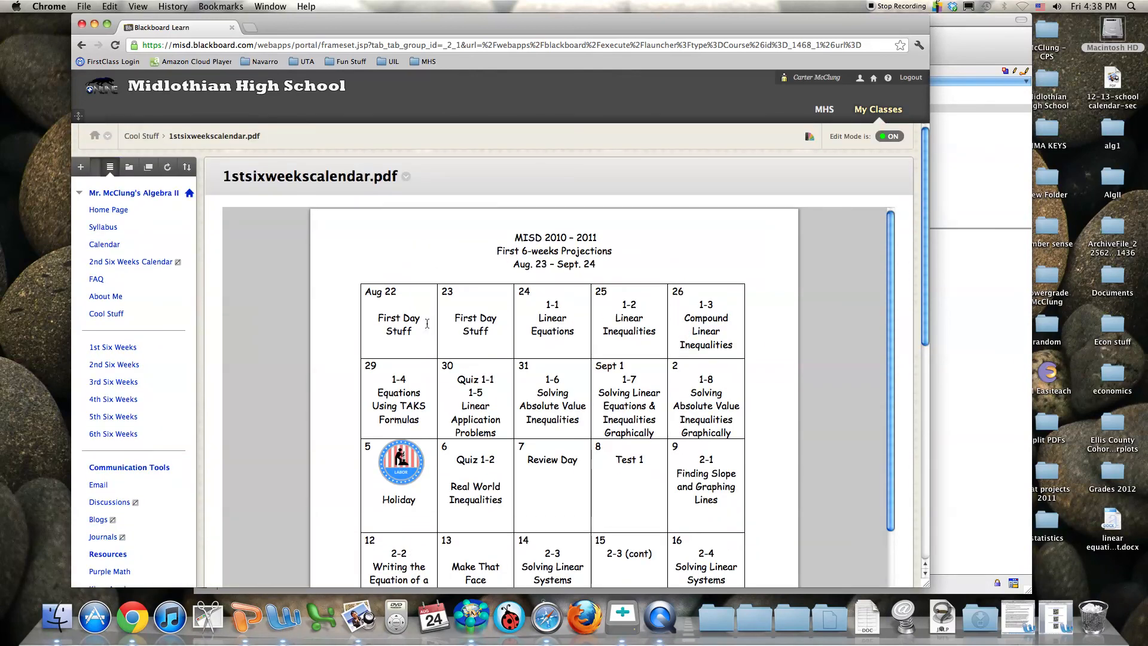